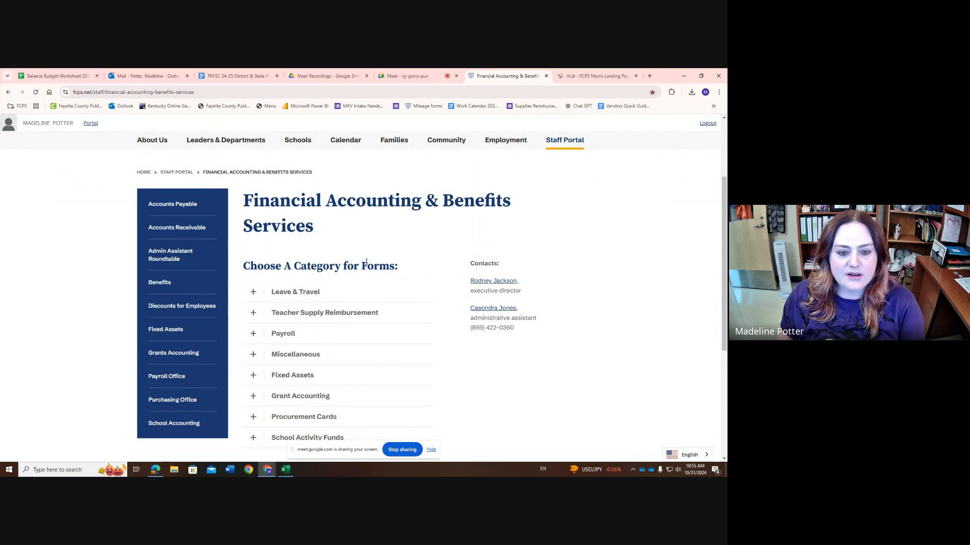
Expand the Leave & Travel category of forms to show the mileage reimbursement links
scroll(264, 292, "down", 1)
scroll(260, 262, "down", 1)
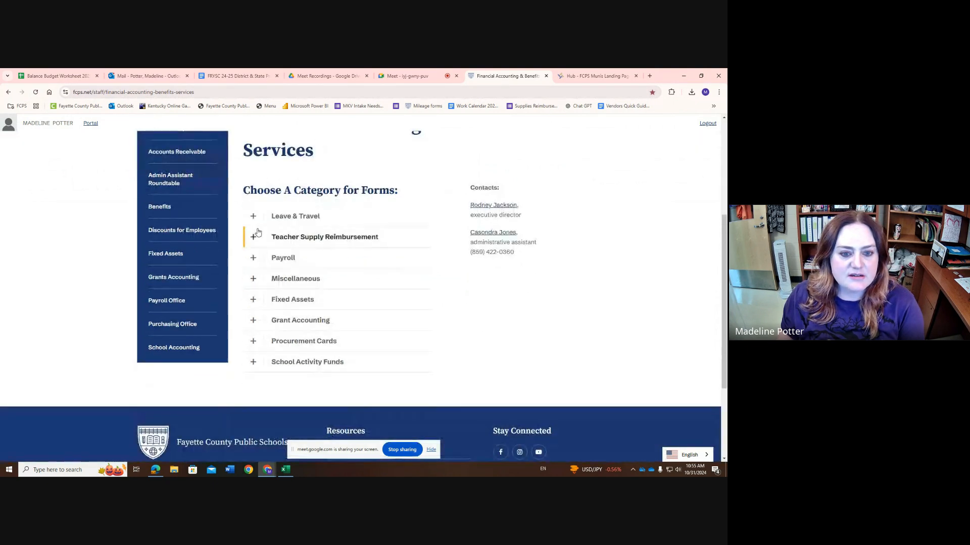
left_click(252, 216)
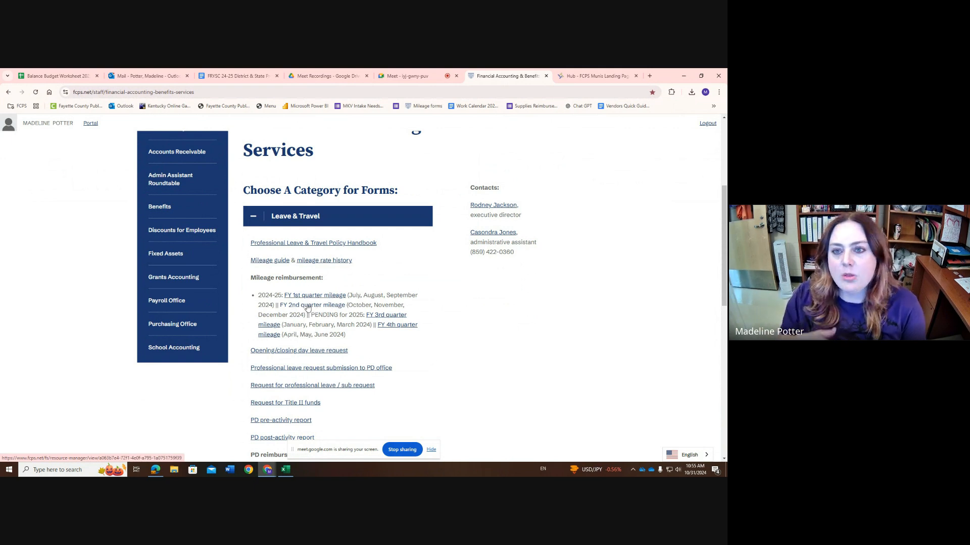
Switch to the 2Q_mileage workbook in Excel and view the month choices for the mileage allowance voucher
left_click(684, 76)
left_click_drag(590, 71, 533, 71)
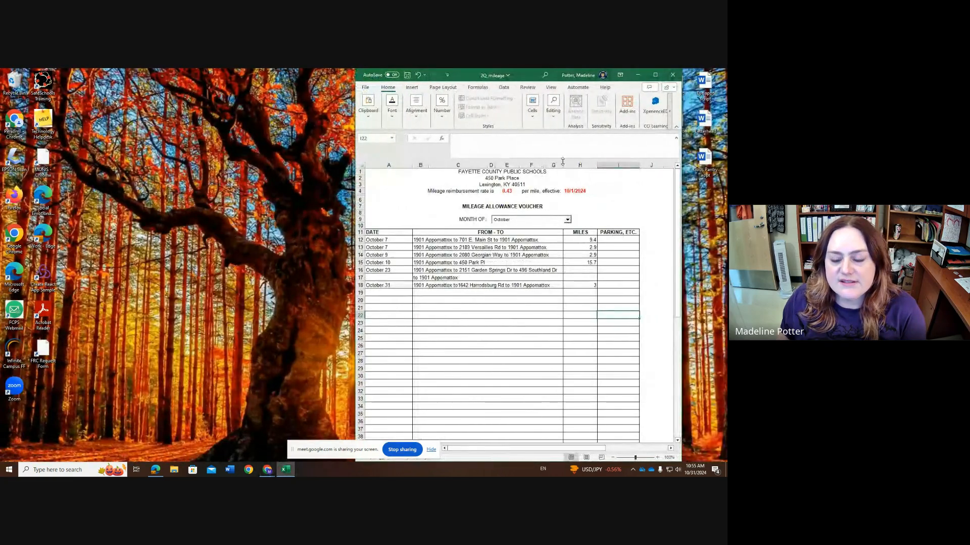
left_click(567, 221)
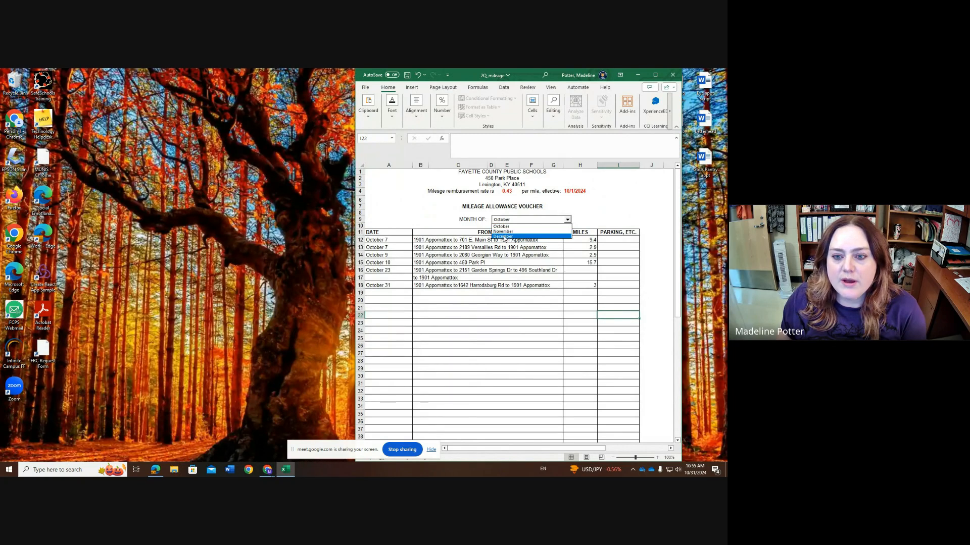
left_click(606, 220)
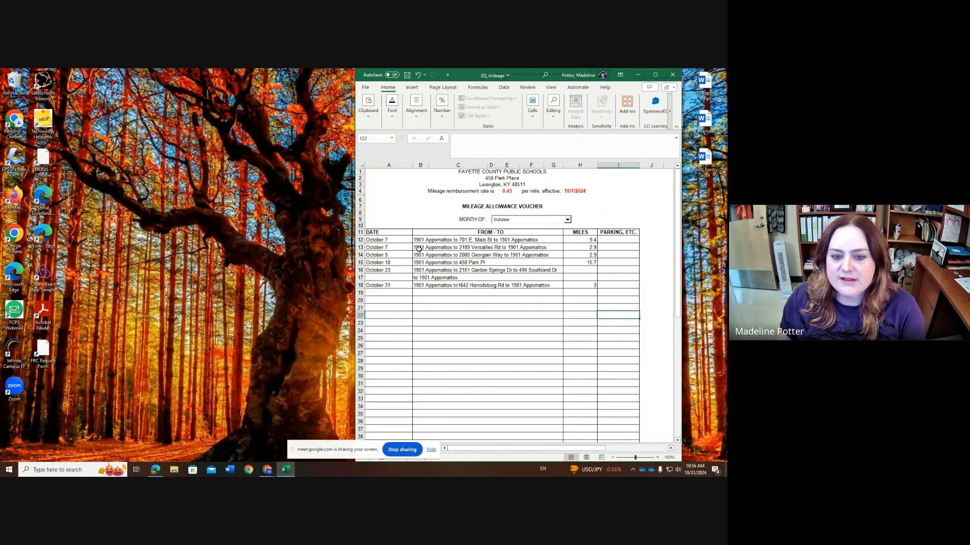
left_click(619, 75)
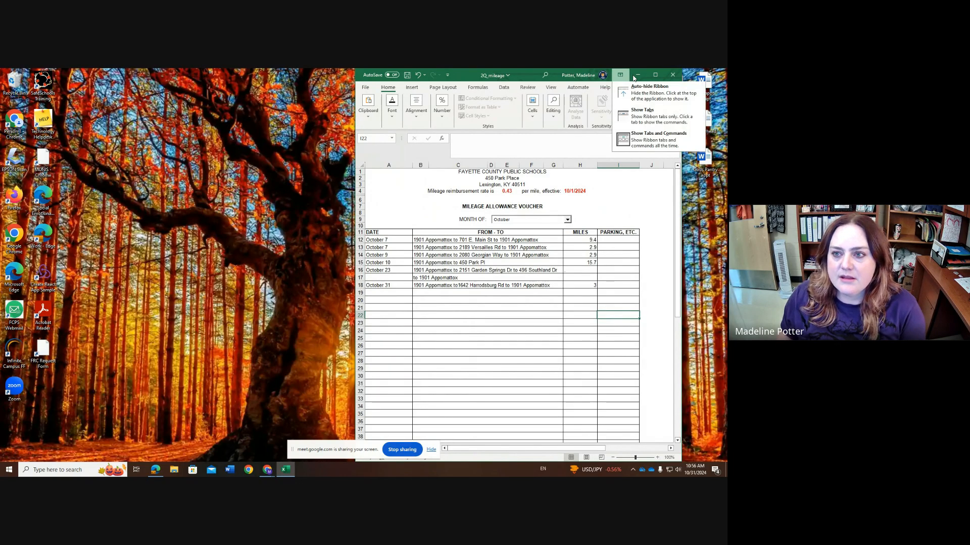
left_click(559, 157)
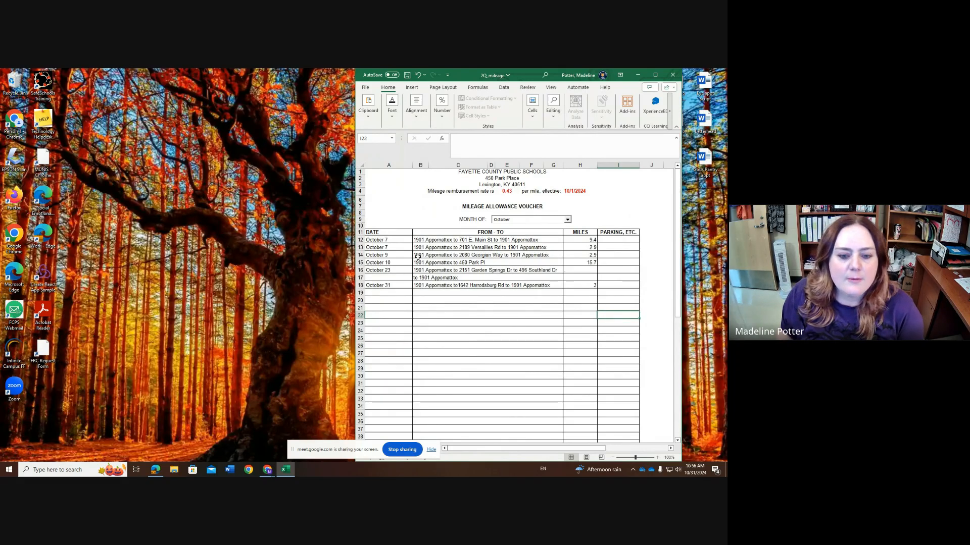
Switch back to the Chrome window with the Financial Accounting page and open mapquest.com in a new tab
left_click(267, 471)
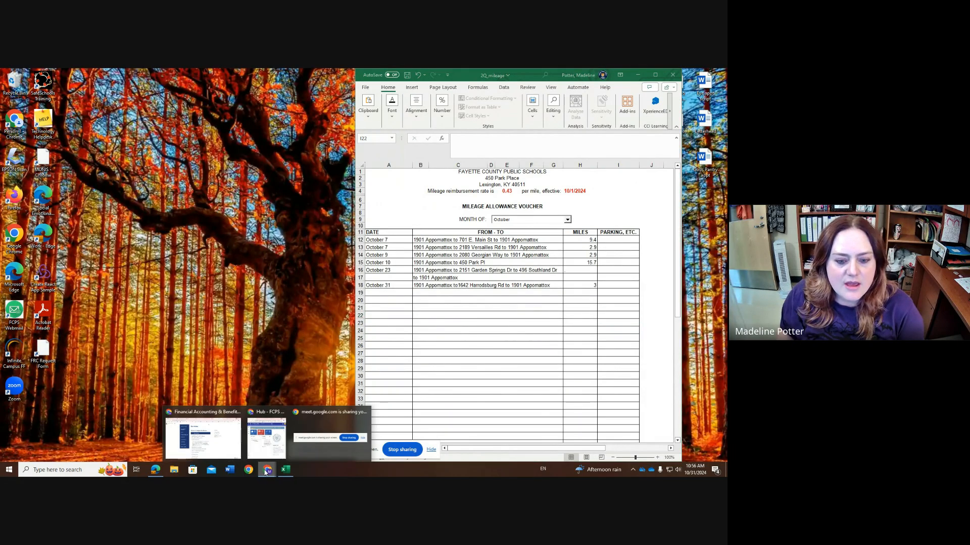
left_click(212, 438)
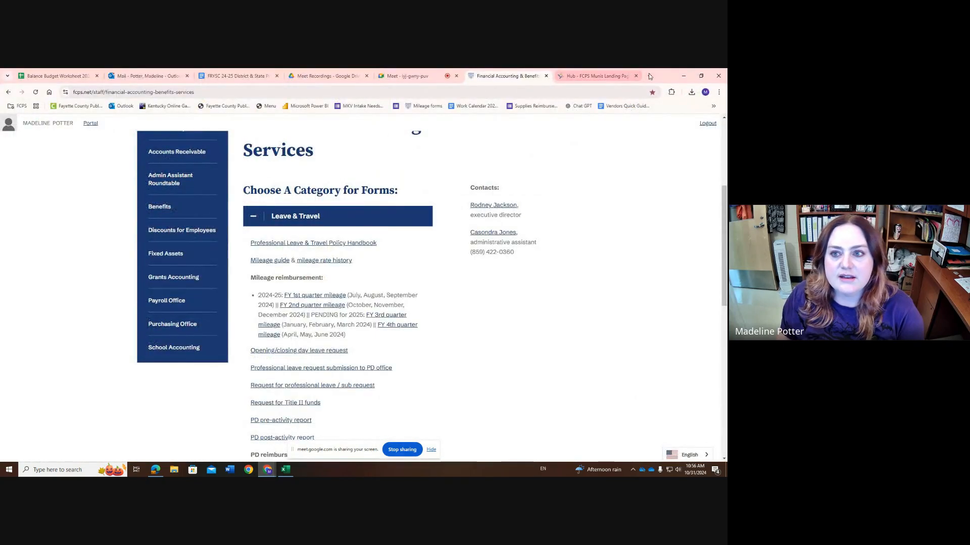
left_click(616, 75)
left_click(649, 75)
type("MAPQUEST.COM")
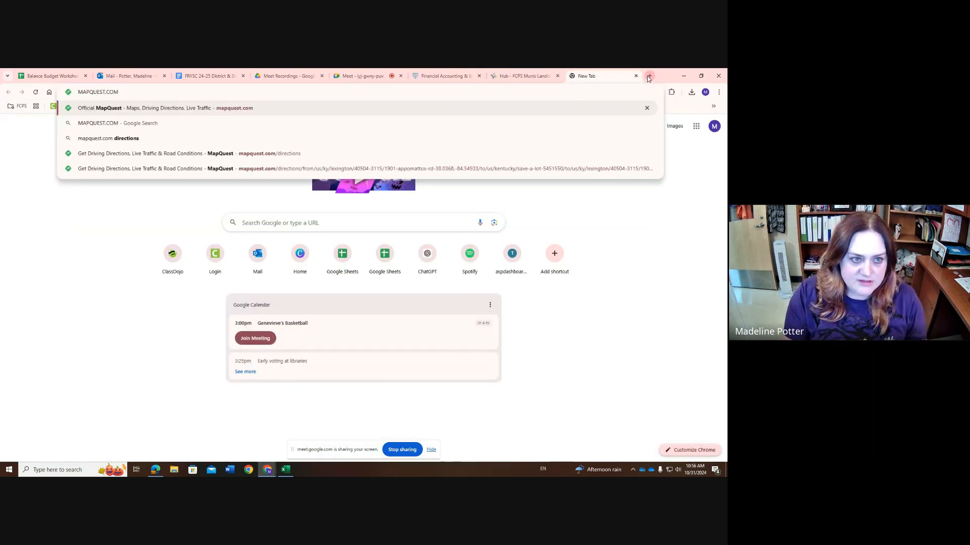
key("Return")
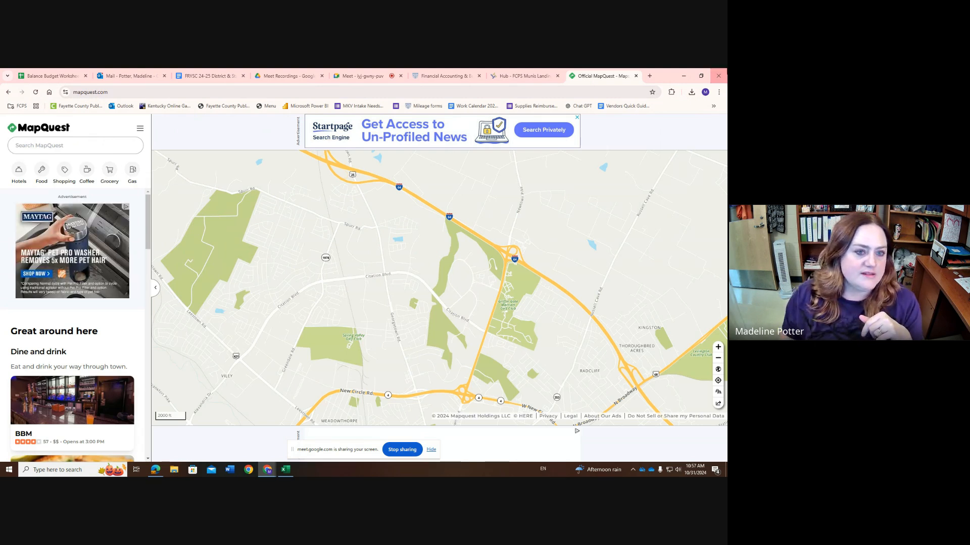
Restore the browser window to a smaller size beside the mileage workbook and open MapQuest's directions planner
double_click(625, 72)
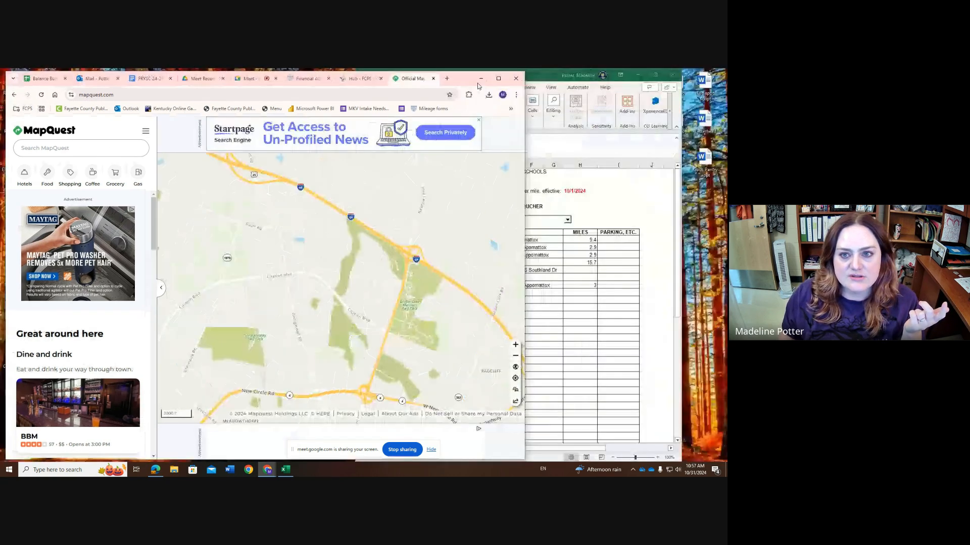
left_click_drag(478, 86, 473, 83)
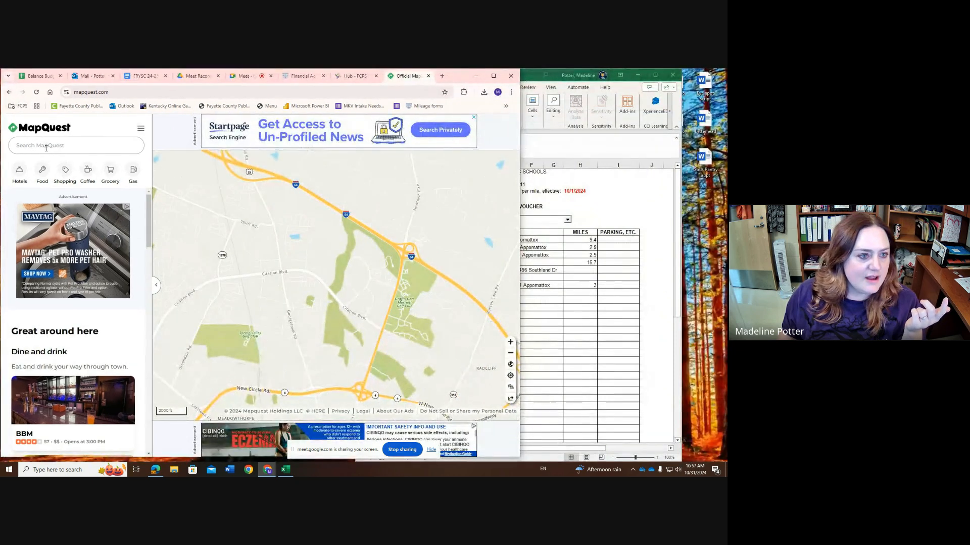
left_click(47, 148)
left_click(49, 166)
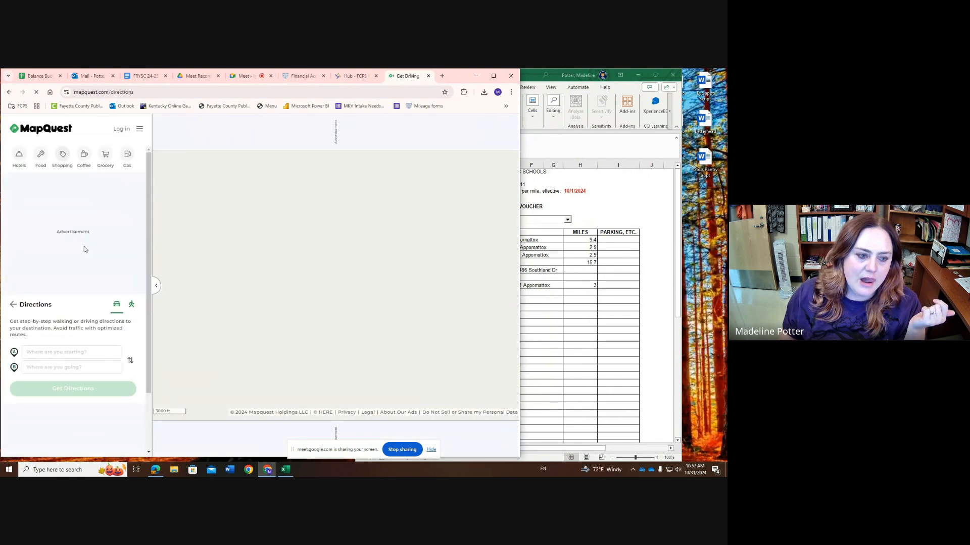
Set the route's starting point to the departure address of the voucher's October 23 trip, choosing the Lexington, KY match
left_click(71, 352)
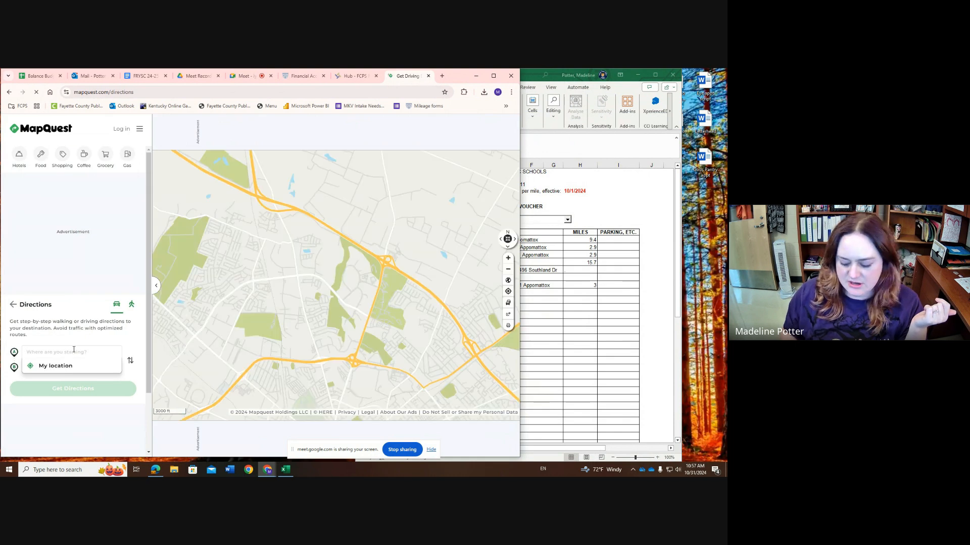
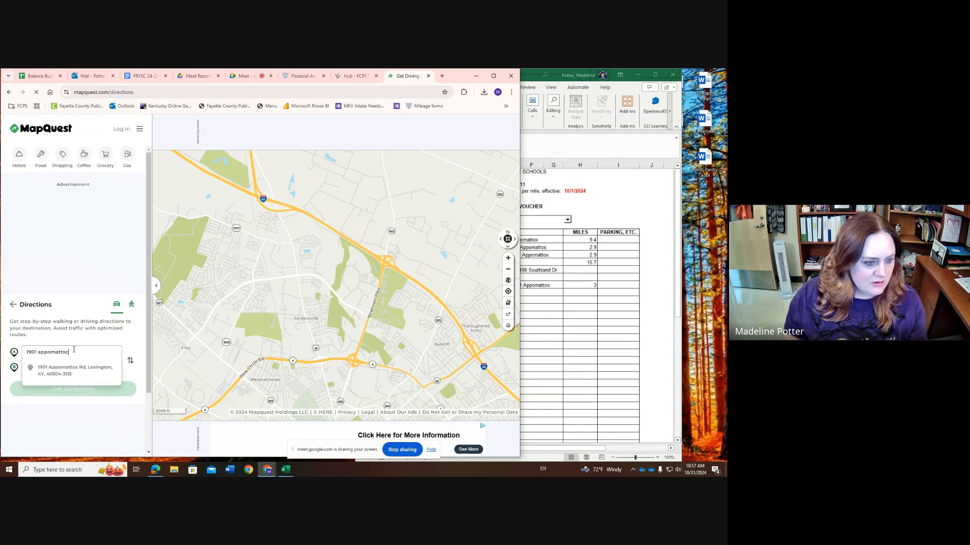
left_click(85, 374)
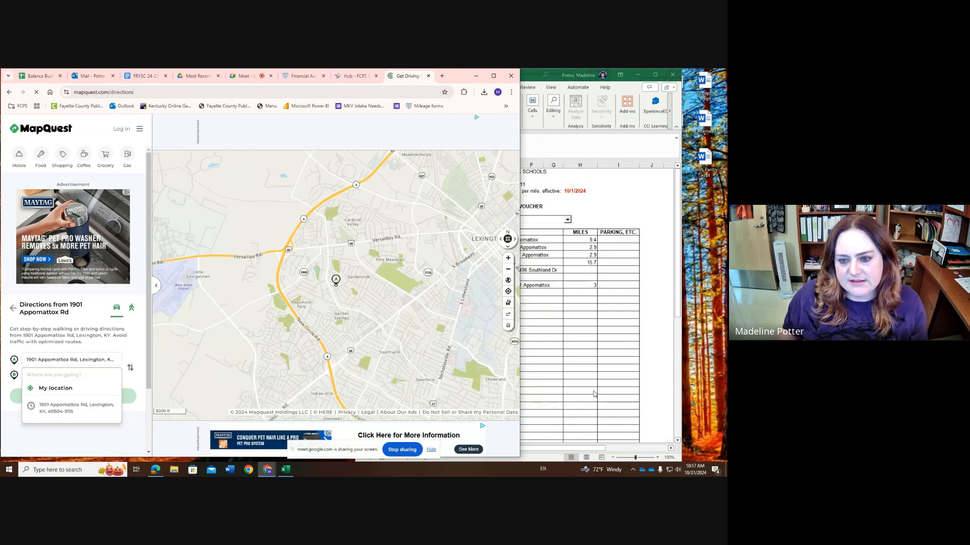
Check the October 23 trip in the voucher and set the route's destination to its first stop on Garden Springs
left_click(595, 394)
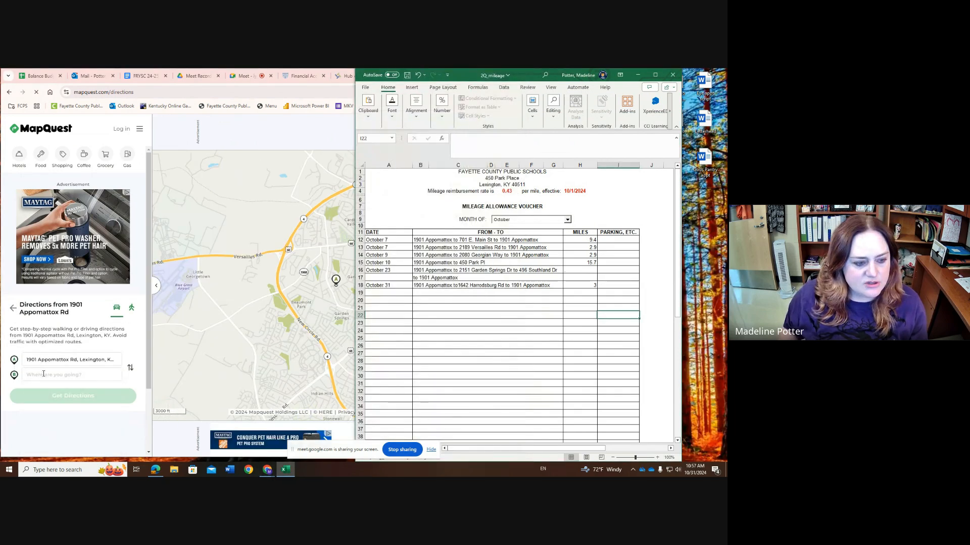
left_click(44, 374)
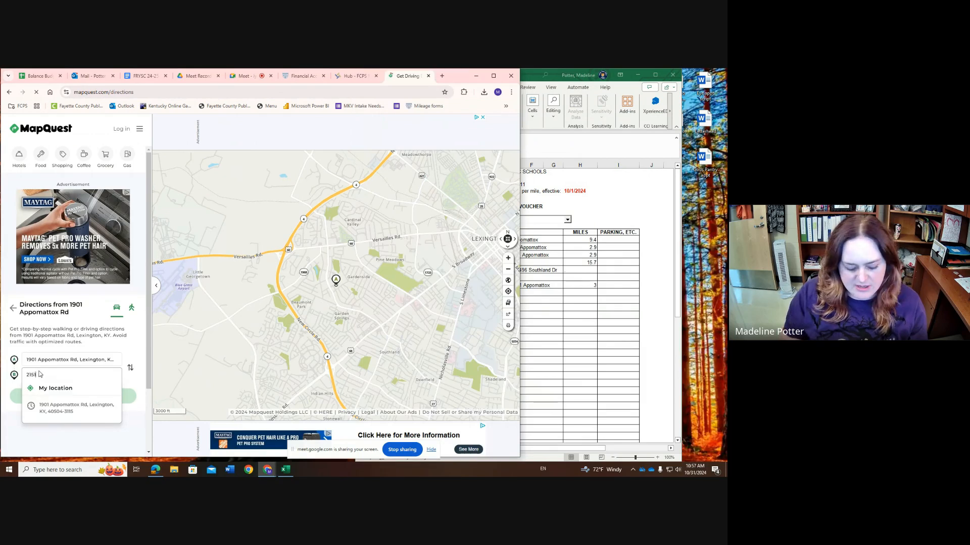
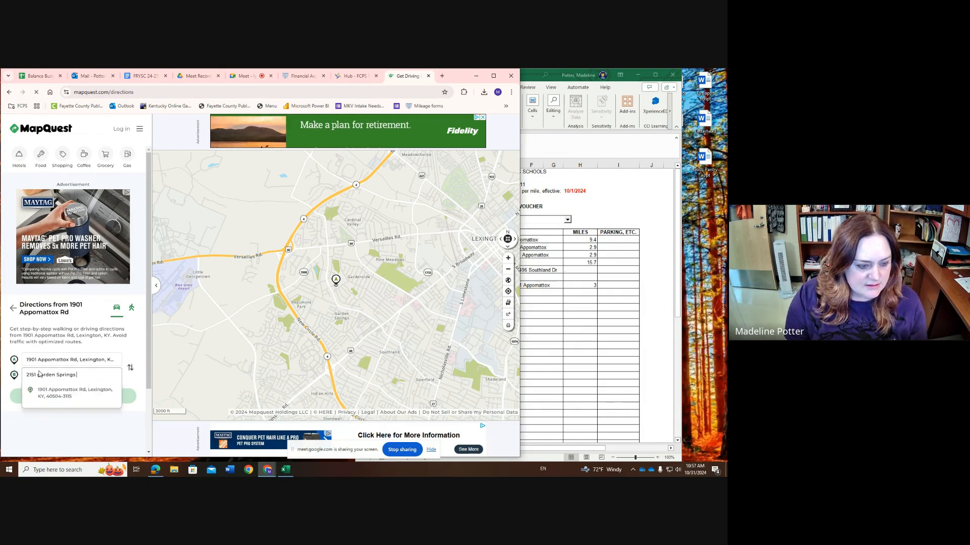
left_click(65, 399)
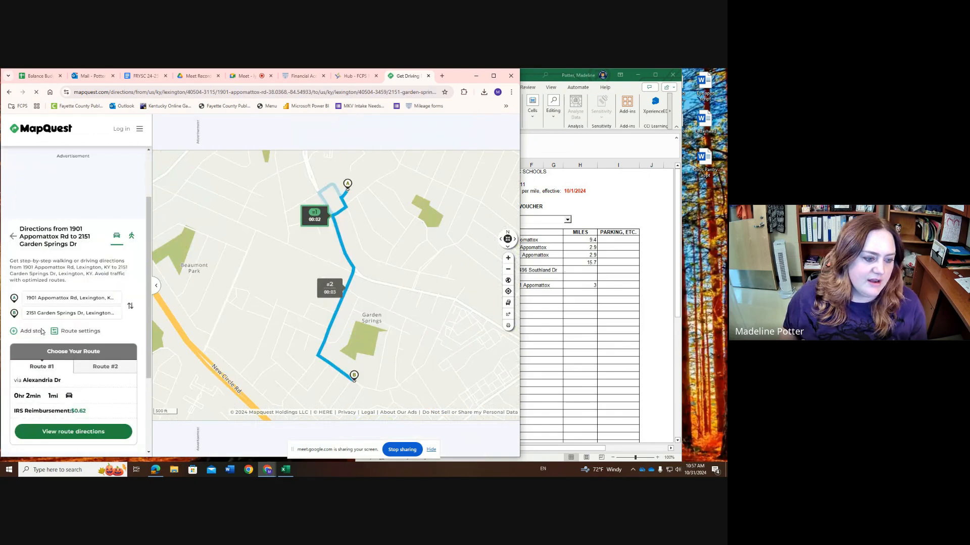
Add a third stop to the route using the Southland Dr address from the October 23 trip
left_click(43, 332)
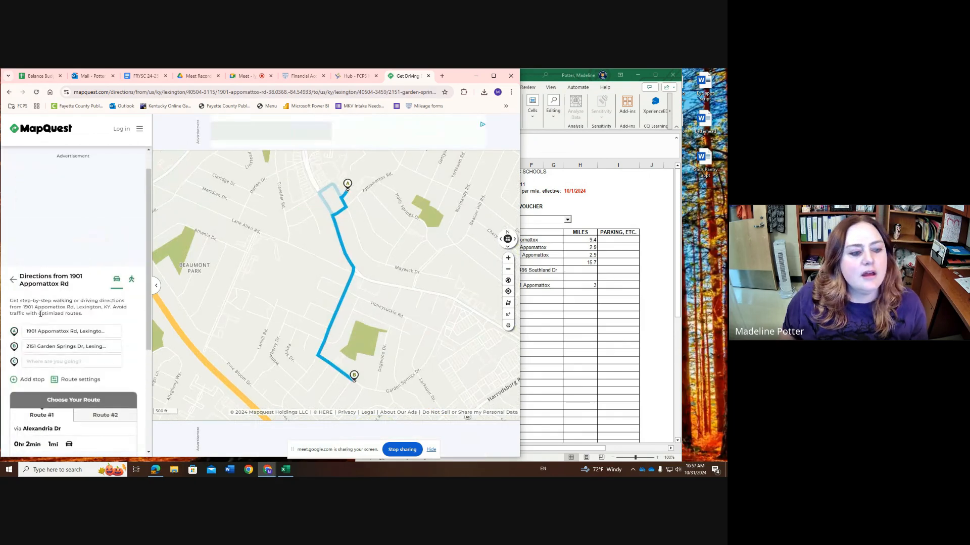
left_click(31, 362)
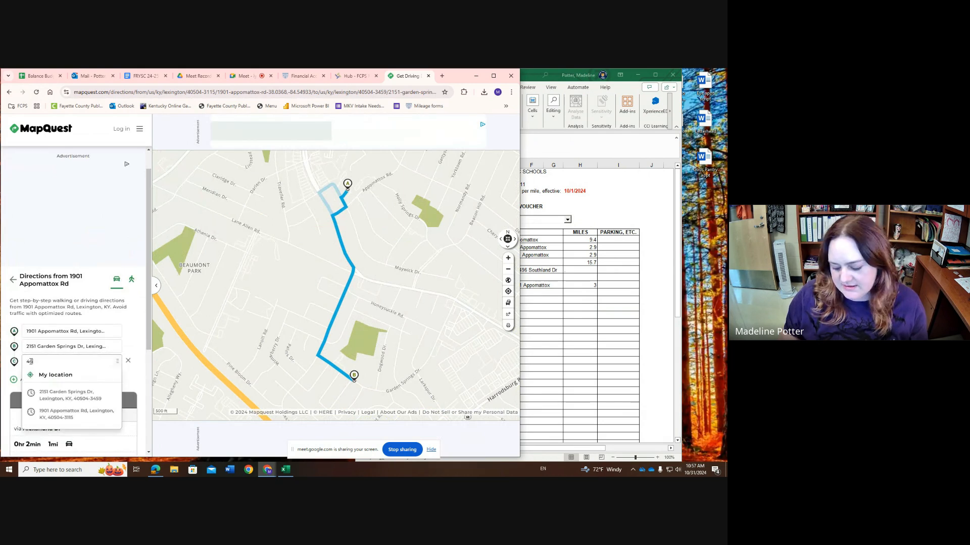
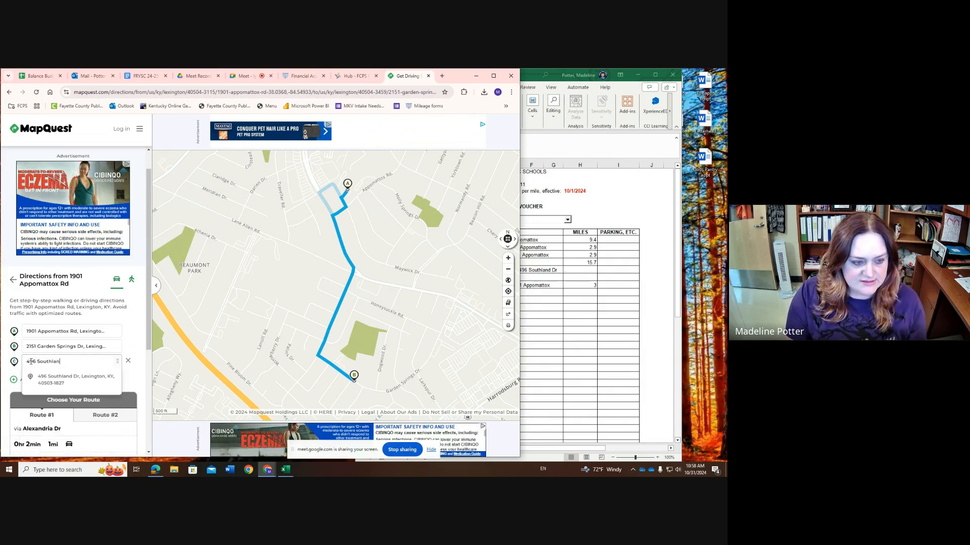
left_click(71, 380)
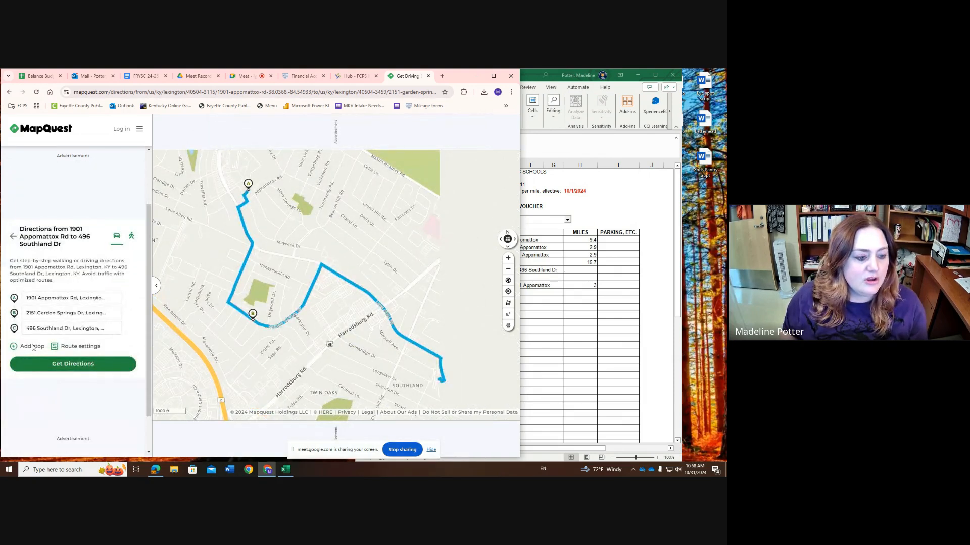
Add a fourth stop that returns to the starting address and get the directions for the whole round trip
left_click(31, 348)
scroll(37, 330, "up", 1)
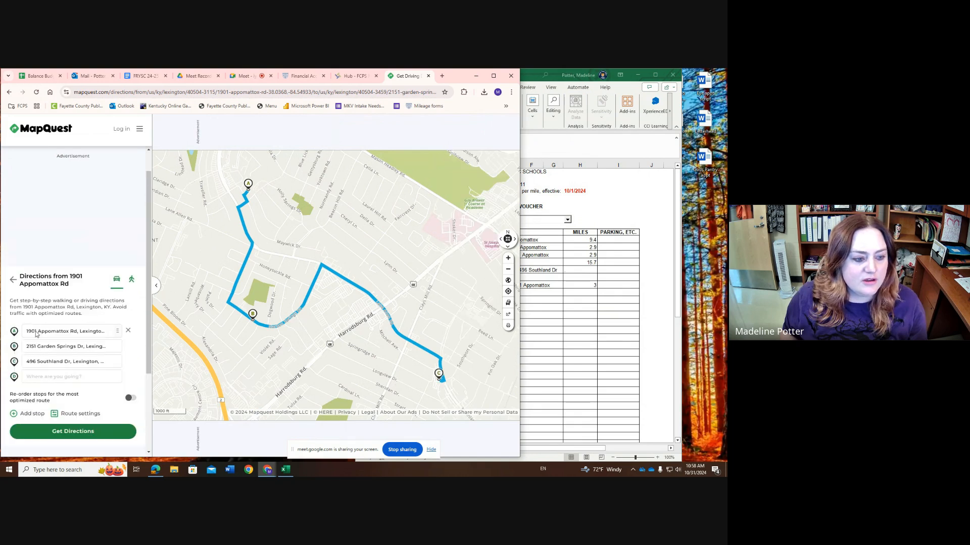
left_click(33, 377)
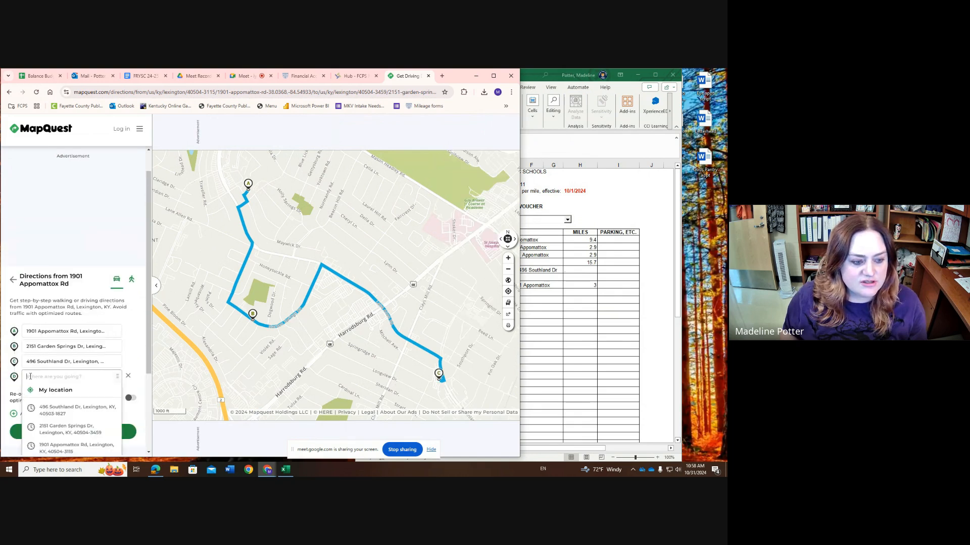
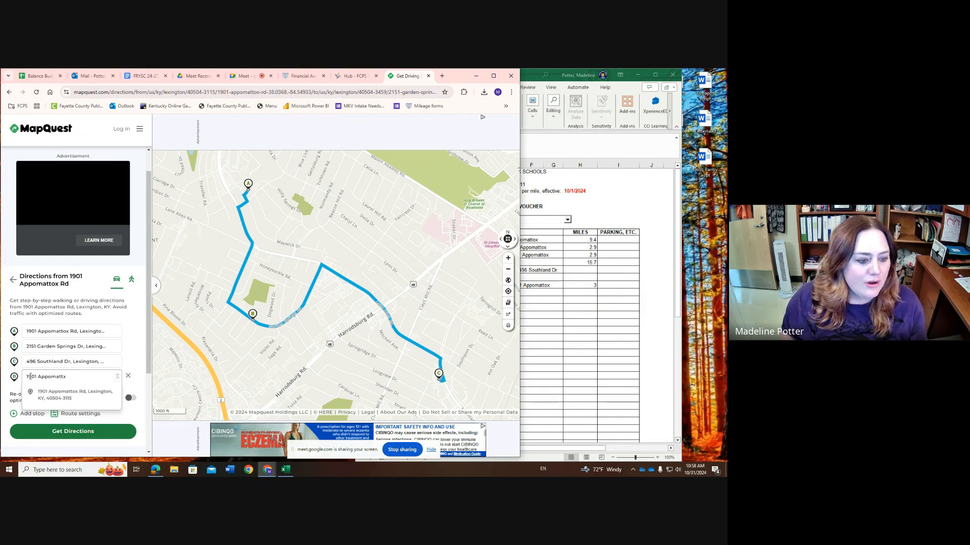
left_click(58, 393)
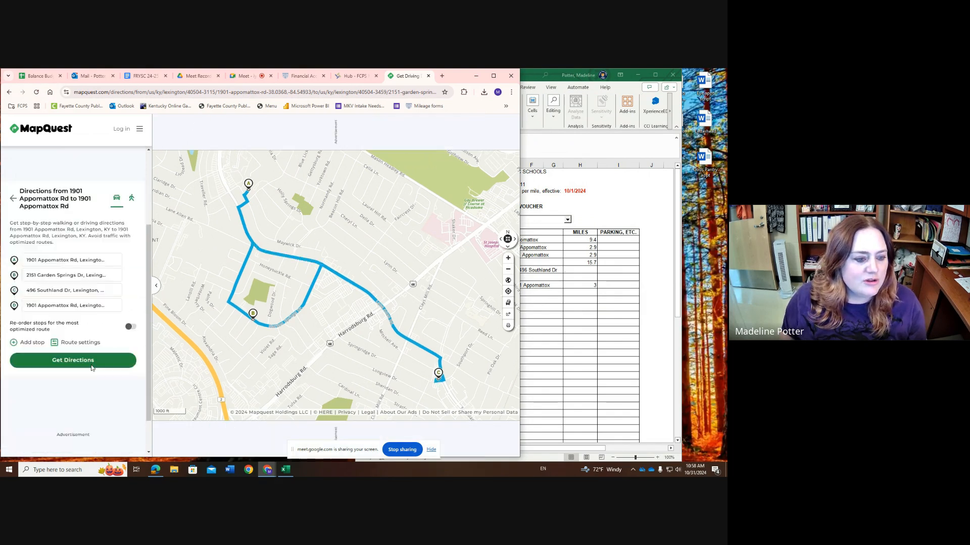
left_click(92, 365)
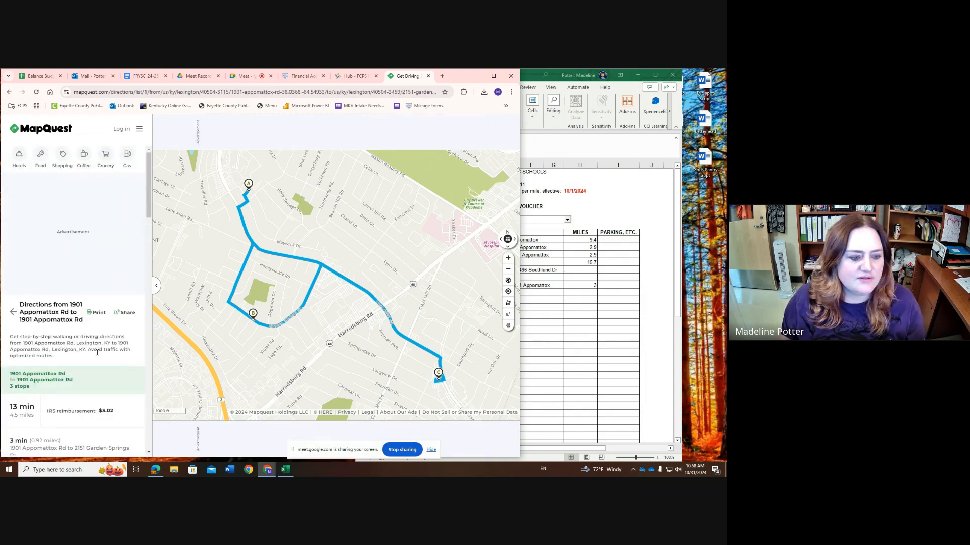
Enter 4.5 miles for the October 23 trip in the voucher, using the route's total distance
scroll(104, 364, "down", 1)
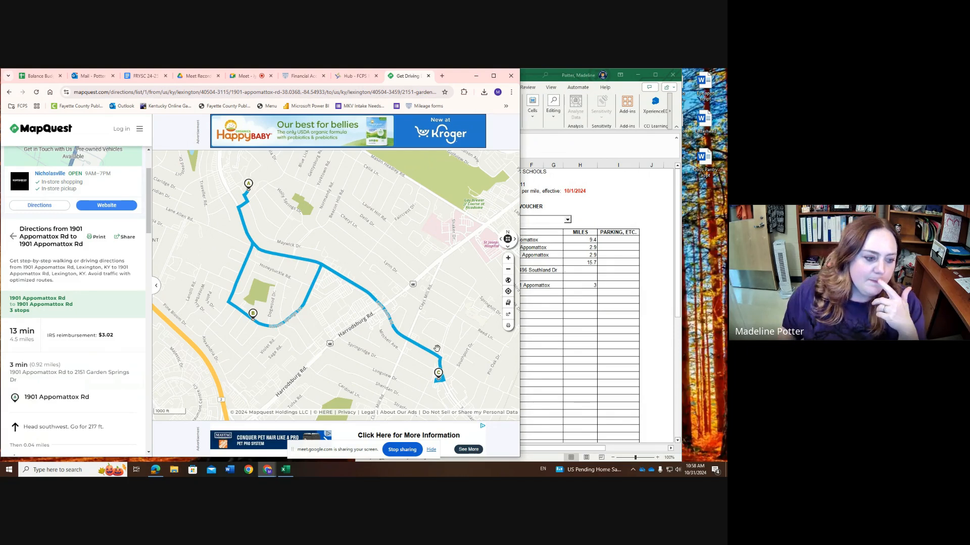
left_click(580, 273)
left_click(579, 272)
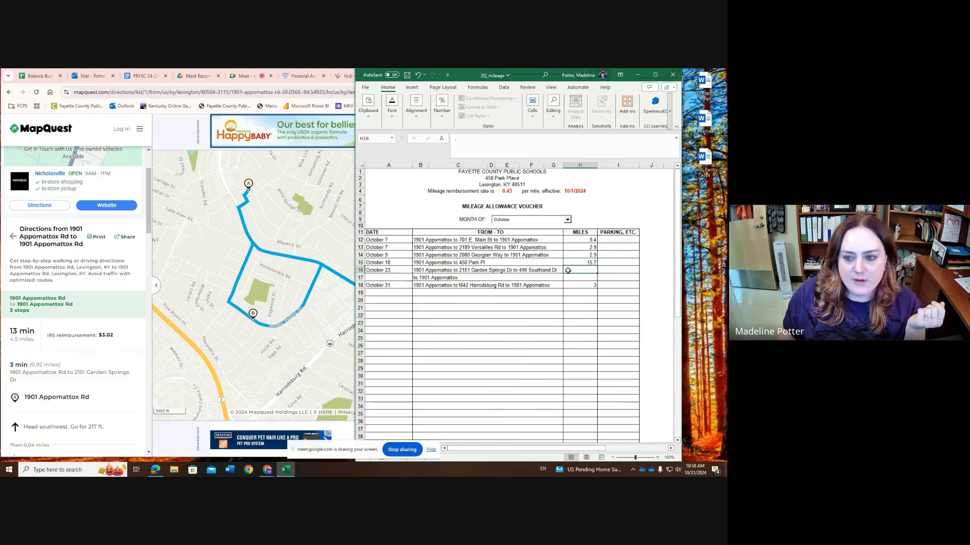
type("4.5")
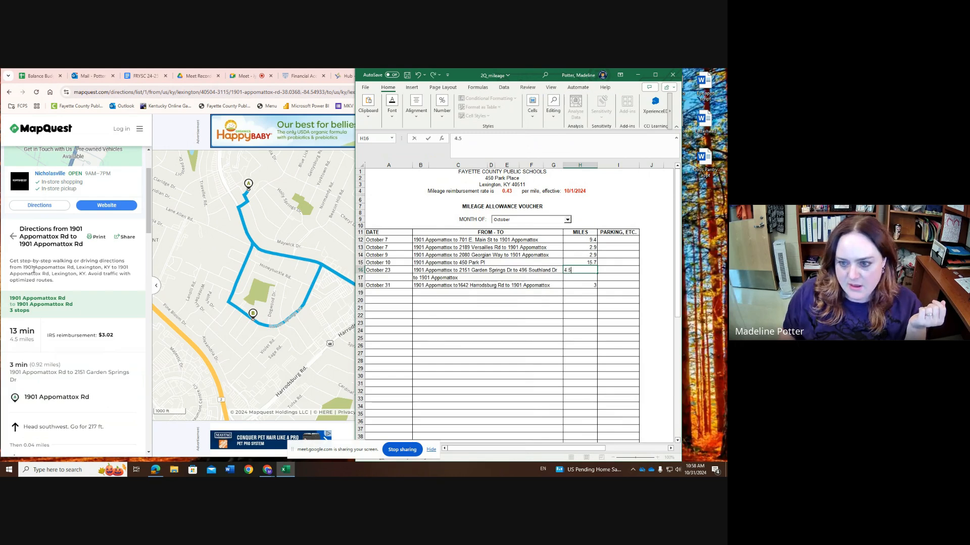
Print the MapQuest round-trip directions on the JLA-COP-ALL printer, dismissing the advertisement
left_click(33, 270)
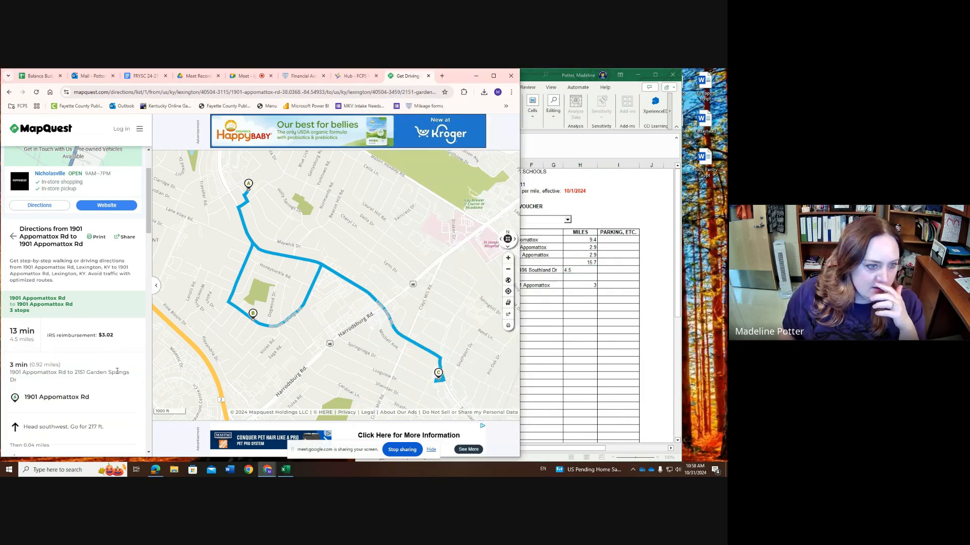
left_click(97, 237)
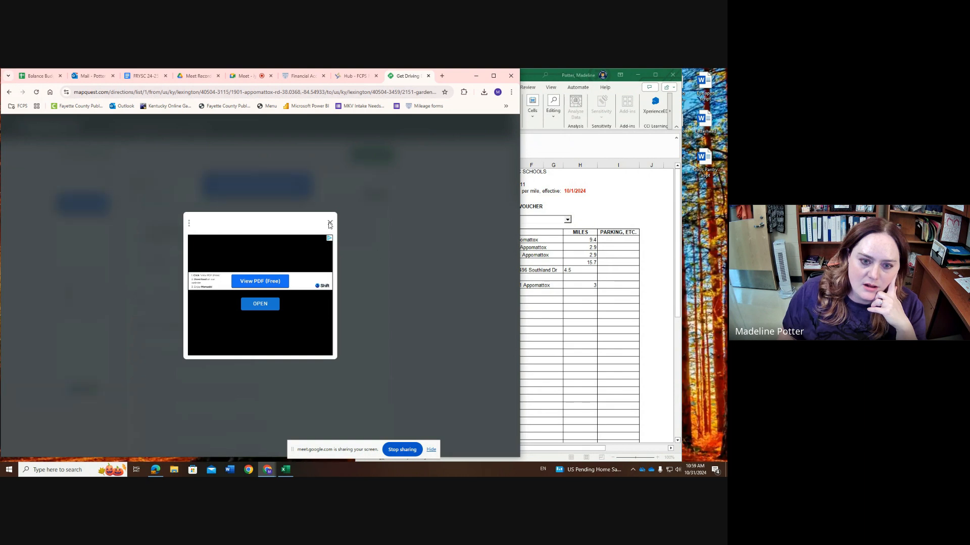
left_click(330, 223)
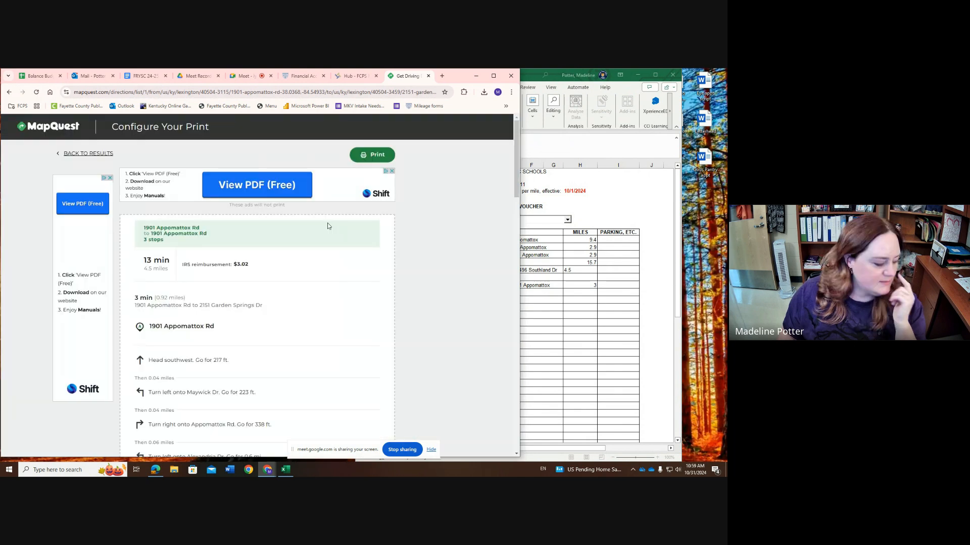
left_click(368, 156)
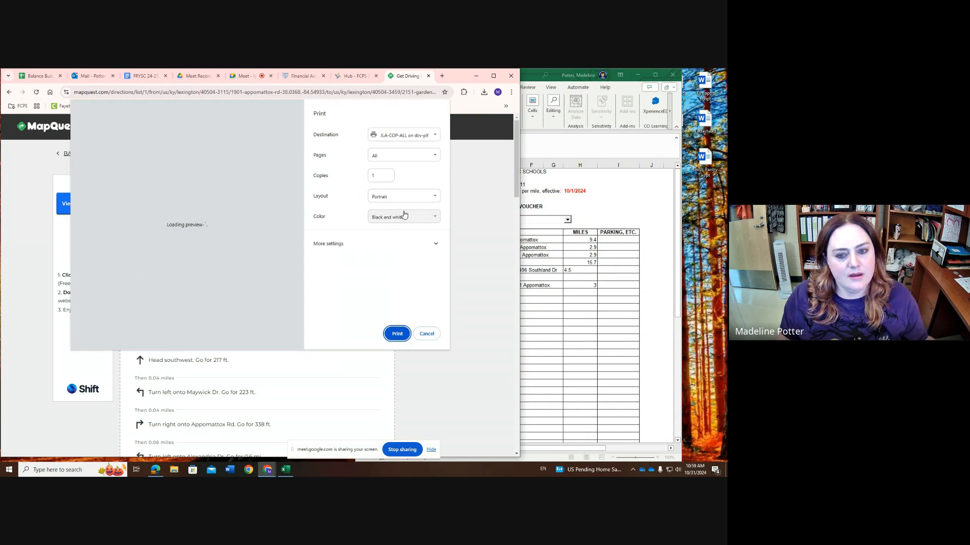
left_click(386, 136)
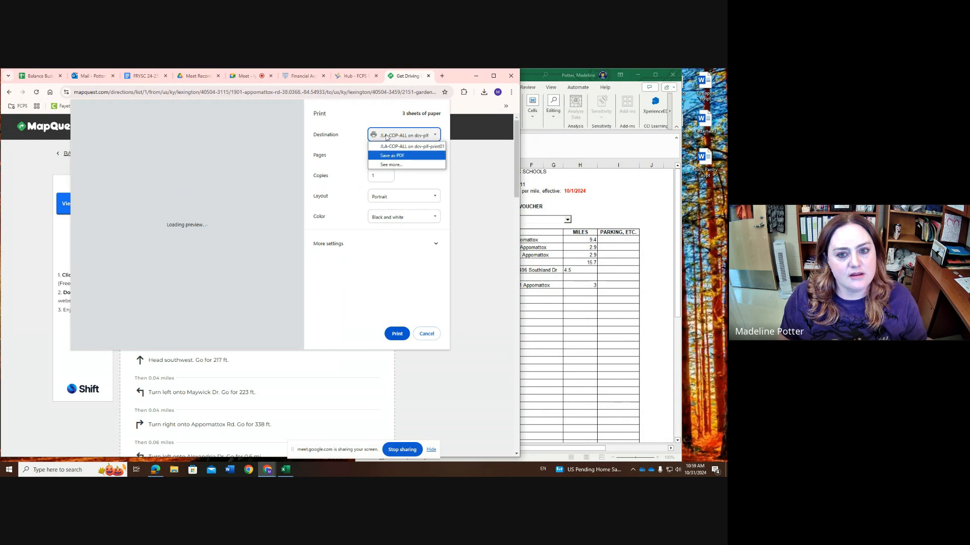
left_click(387, 147)
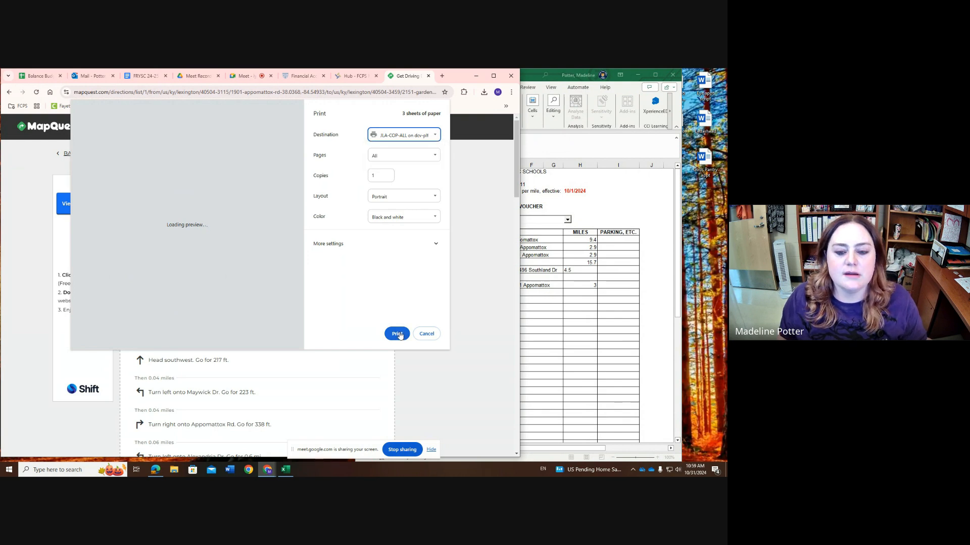
left_click(397, 334)
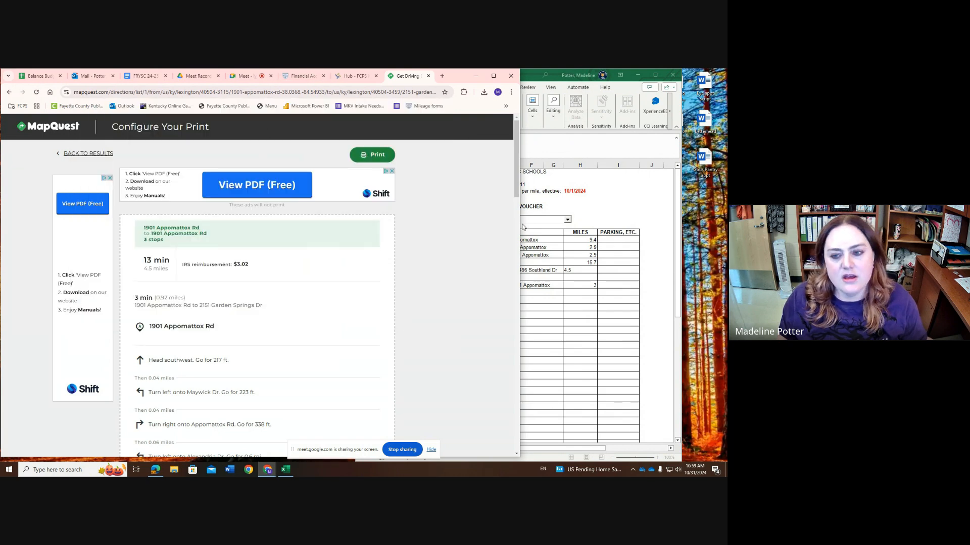
Commit the October 23 mileage in the voucher and check the total miles and reimbursement amount
left_click(587, 329)
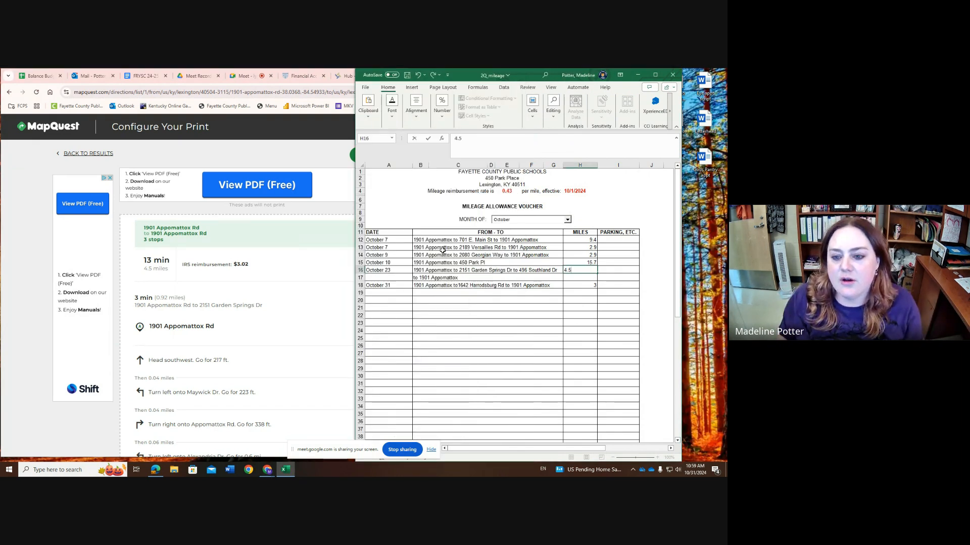
scroll(580, 354, "down", 6)
key("ctrl+Return")
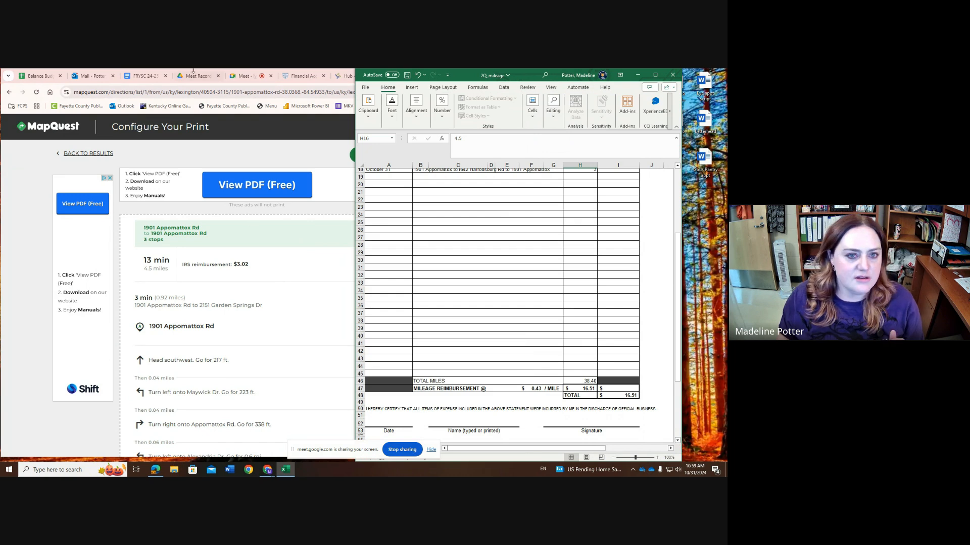
Switch to the FCPS Munis landing page, open Requisition Entry and start a new requisition
left_click(193, 71)
left_click(349, 77)
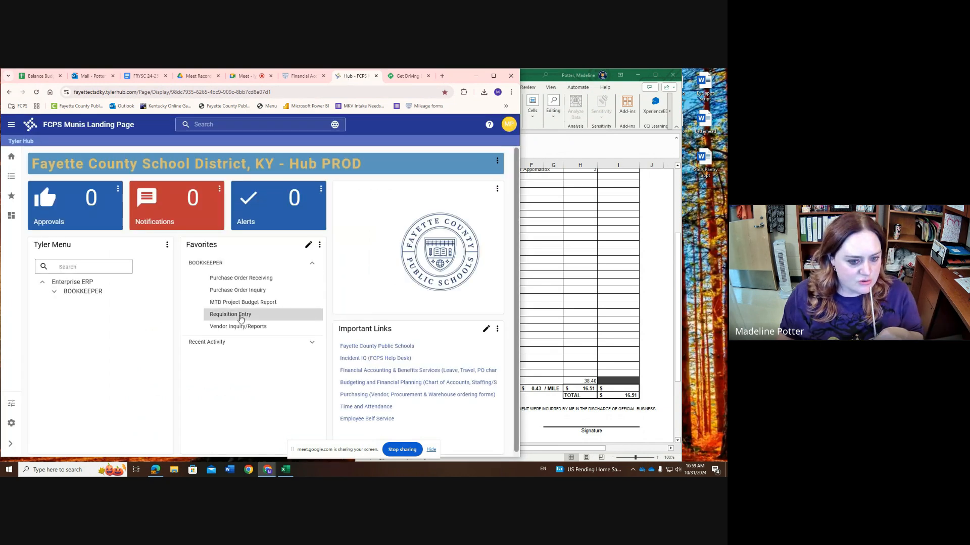
left_click(241, 316)
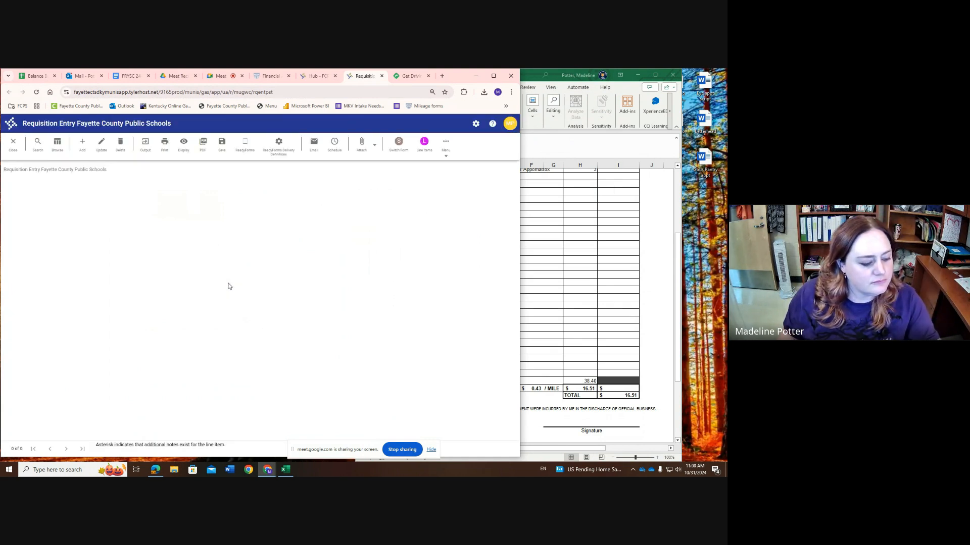
left_click(83, 145)
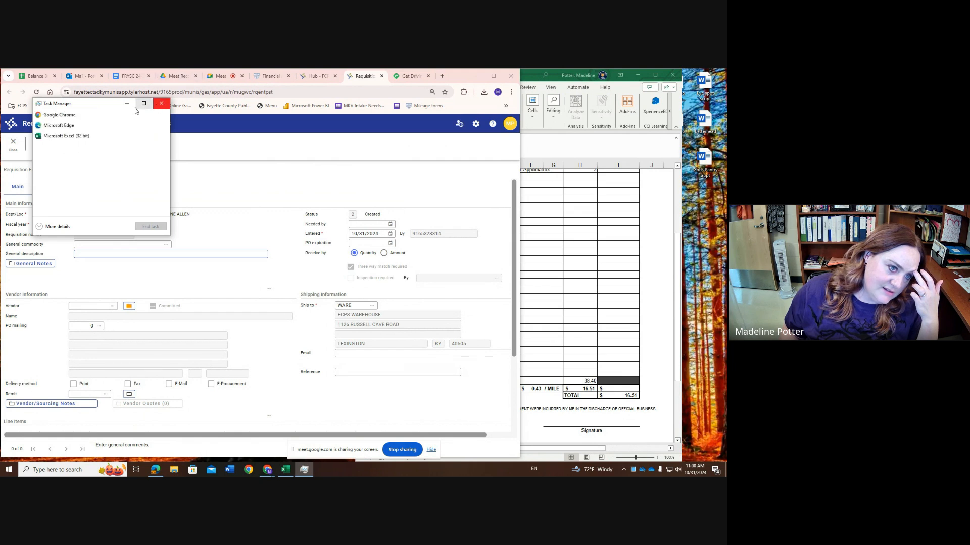
End the Microsoft Edge and Microsoft Excel tasks in Task Manager and close it
left_click(64, 125)
left_click(149, 226)
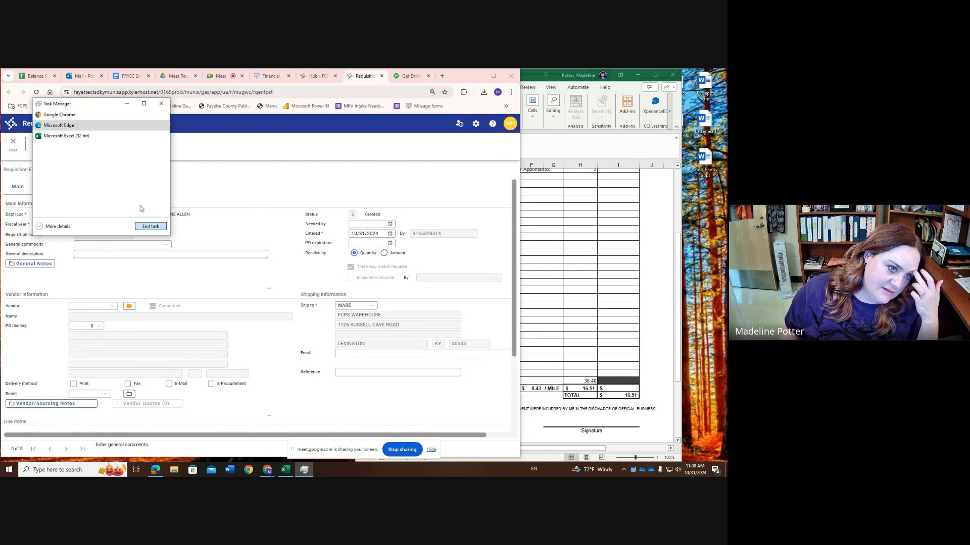
left_click(80, 125)
left_click(154, 228)
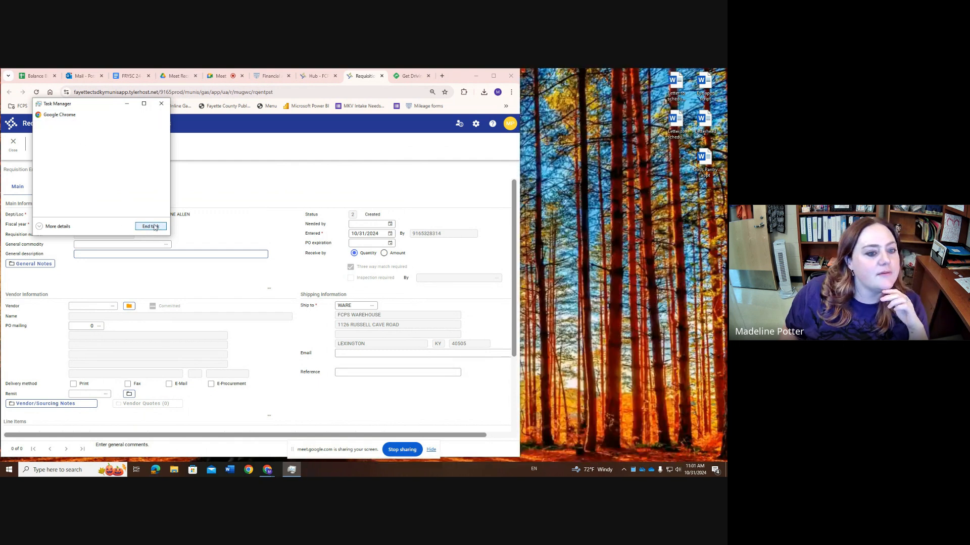
left_click(161, 104)
Enter MILEAGE FOR OCTOBER, FRC TASKS as the requisition's general description and fill in the employee's vendor number
type("M")
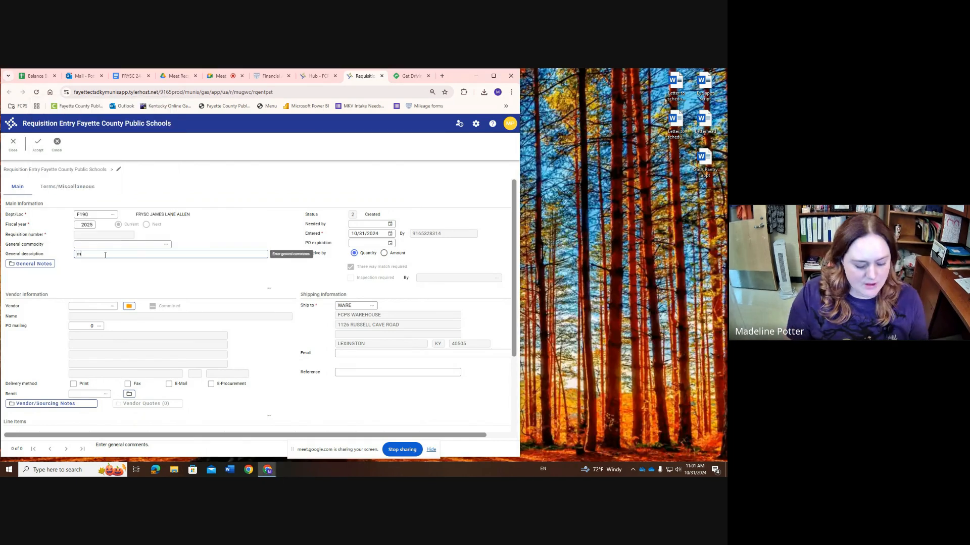
type("ILEAGE FOR")
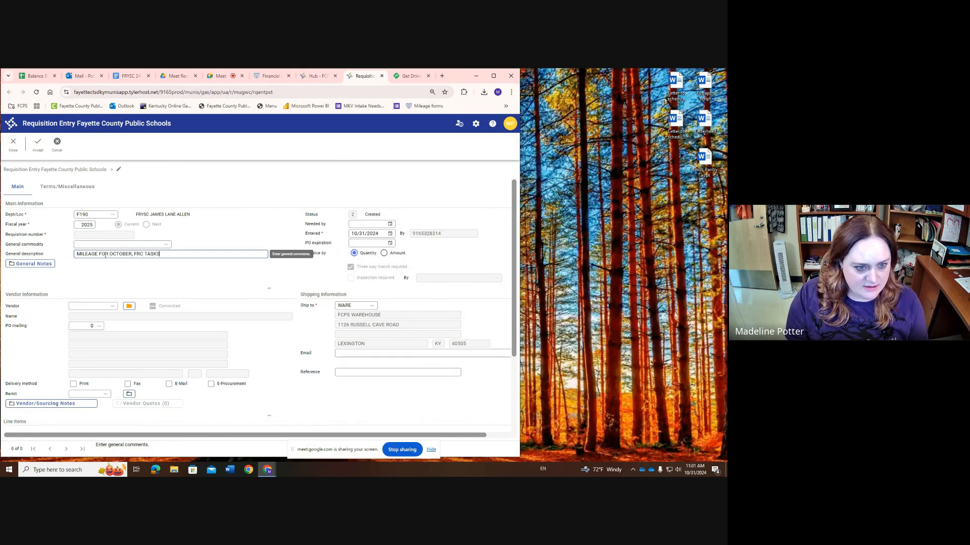
type(" OCTOBER, FRC TASKS")
left_click(93, 306)
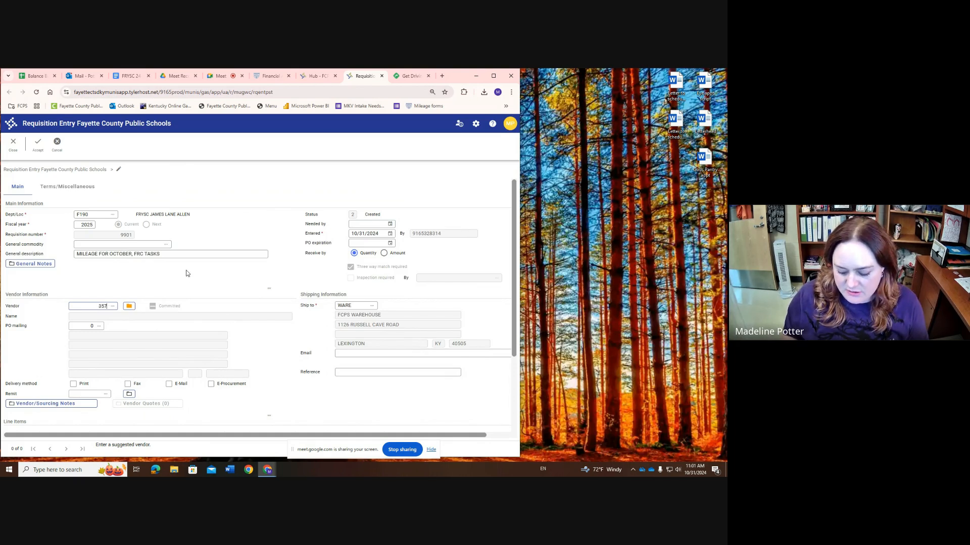
key("Tab")
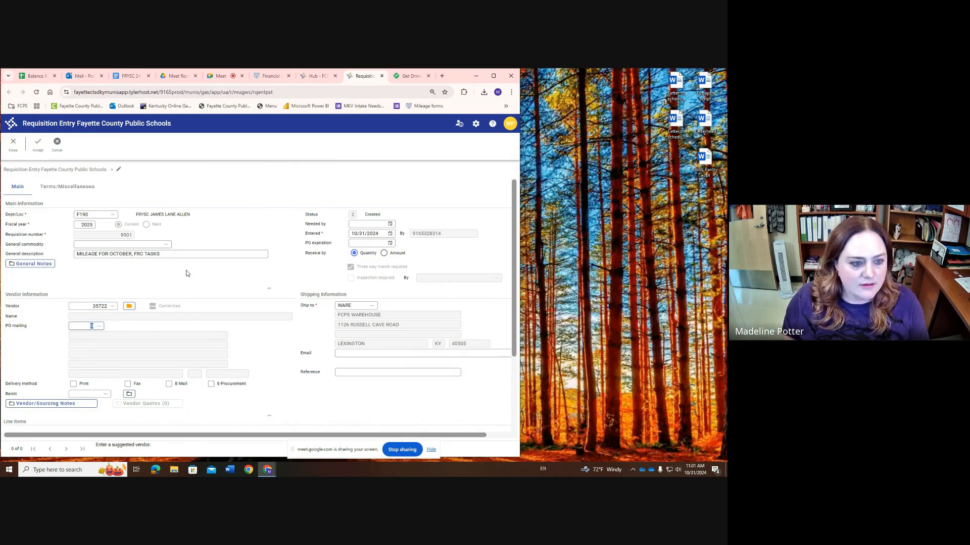
Fill in the employee's e-mail address in the shipping information and accept the requisition, keeping the default terms
left_click(351, 354)
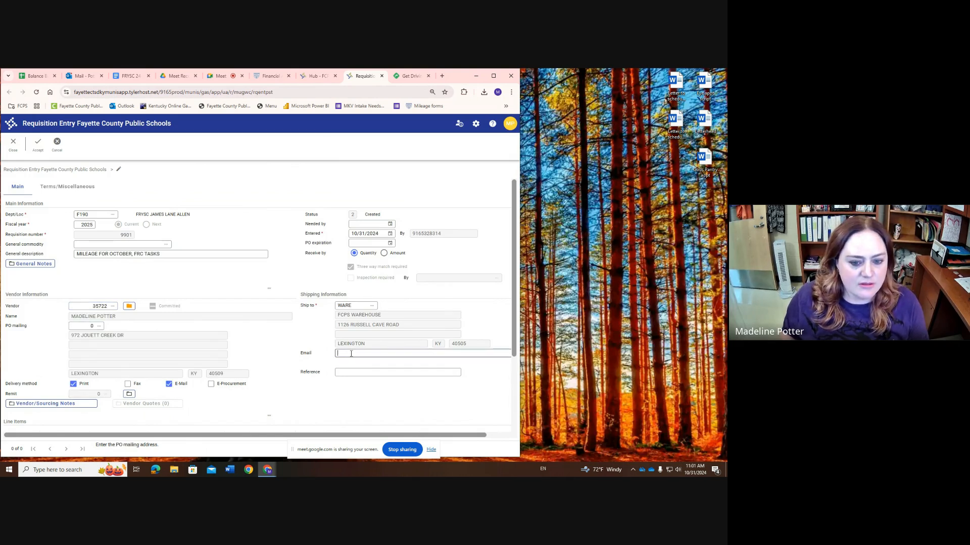
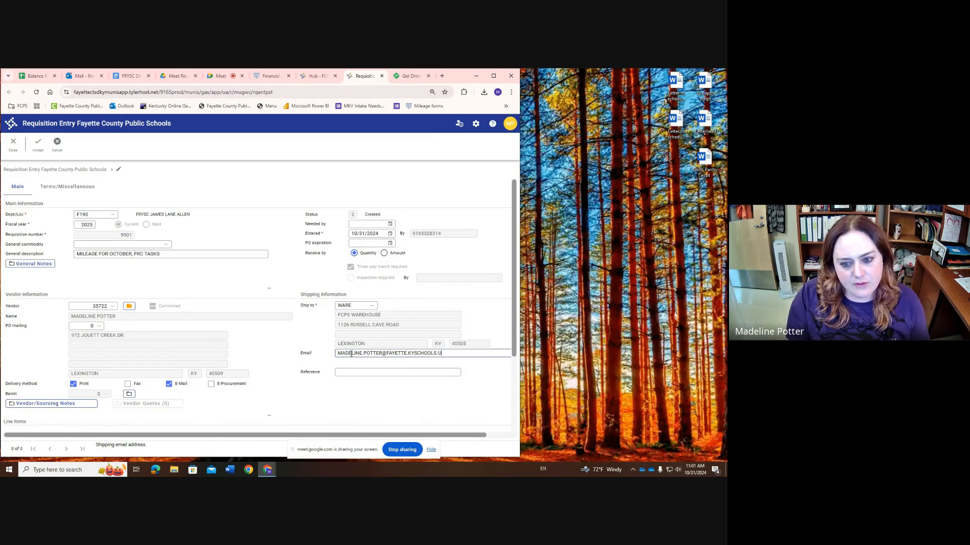
key("Tab")
key("Tab")
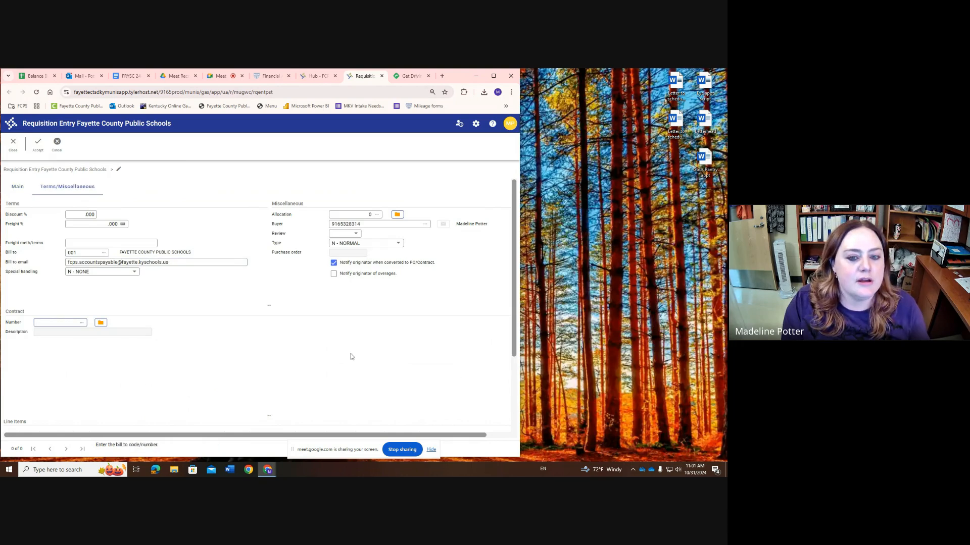
key("Return")
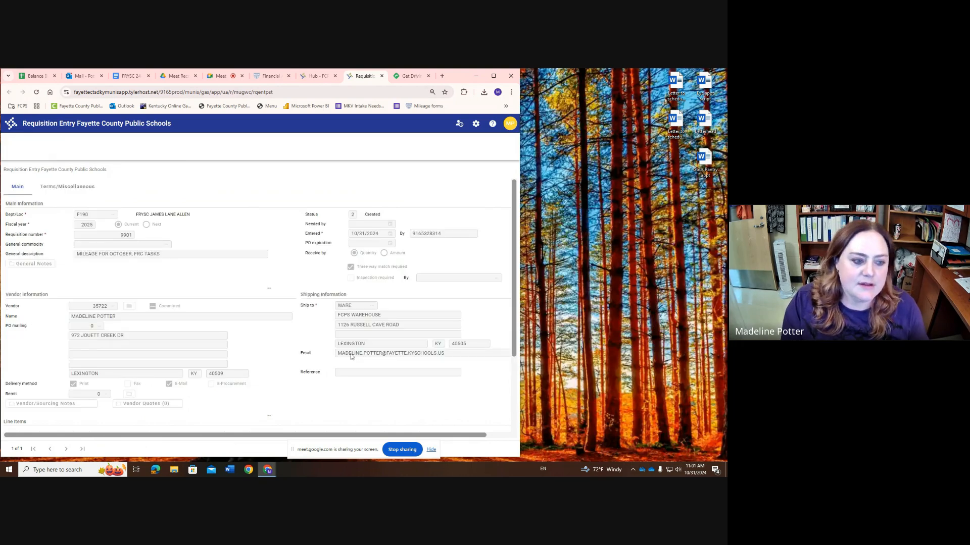
Maximize the browser window and add a new line item to the requisition
left_click(495, 78)
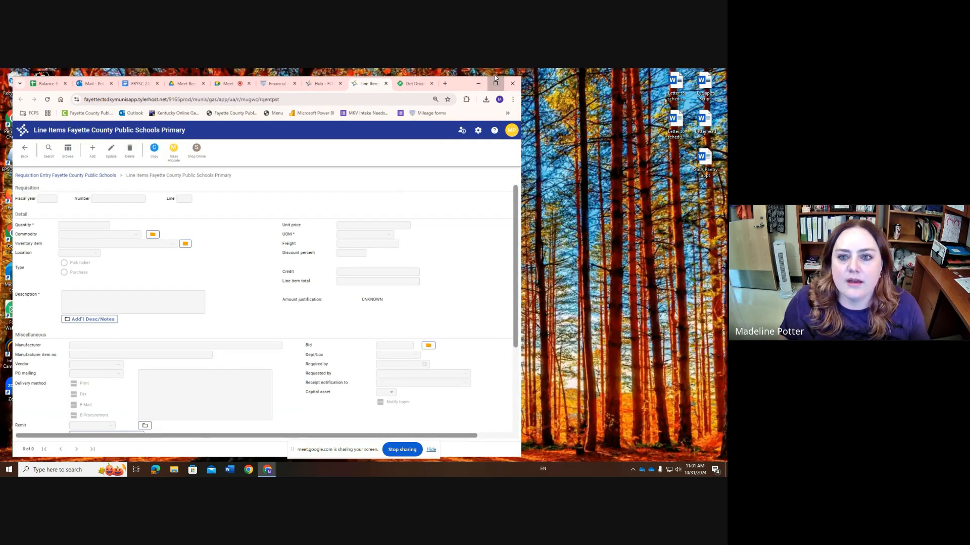
left_click(495, 78)
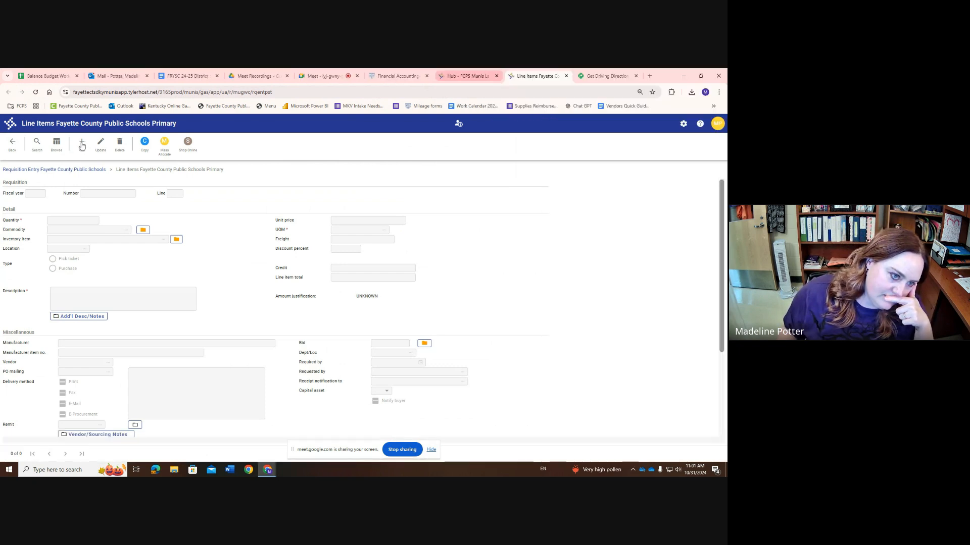
left_click(82, 146)
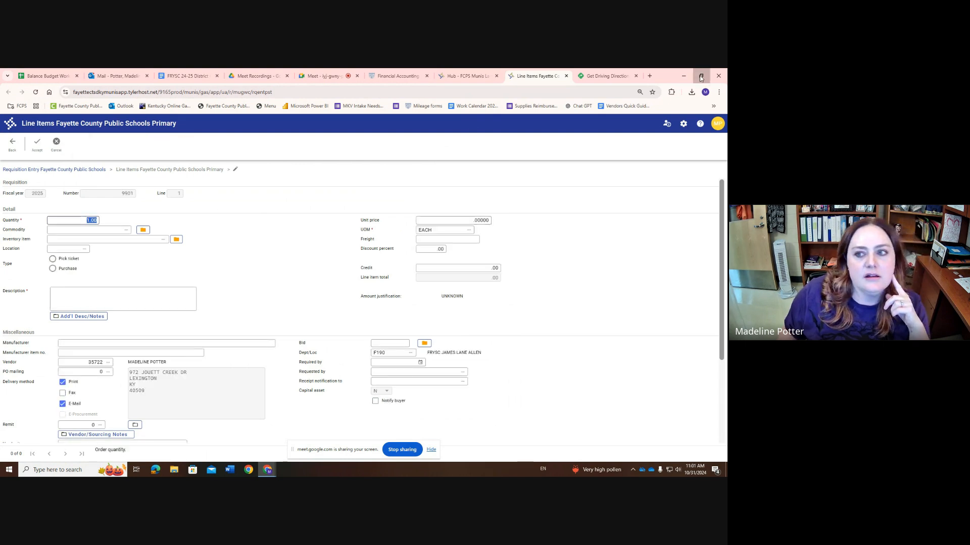
Shrink the browser back to part of the screen, reopen the 2Q_mileage workbook through File Explorer and close File Explorer
left_click(701, 76)
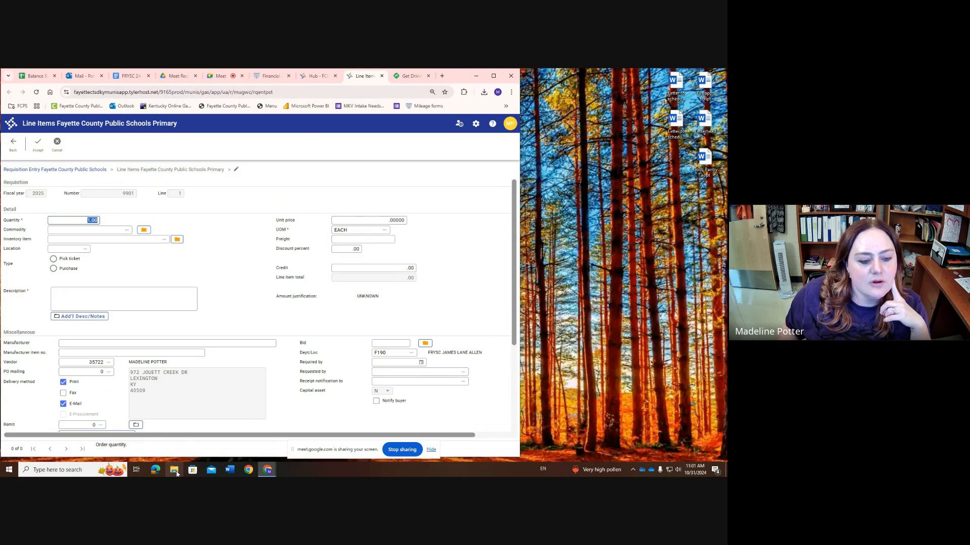
left_click(174, 471)
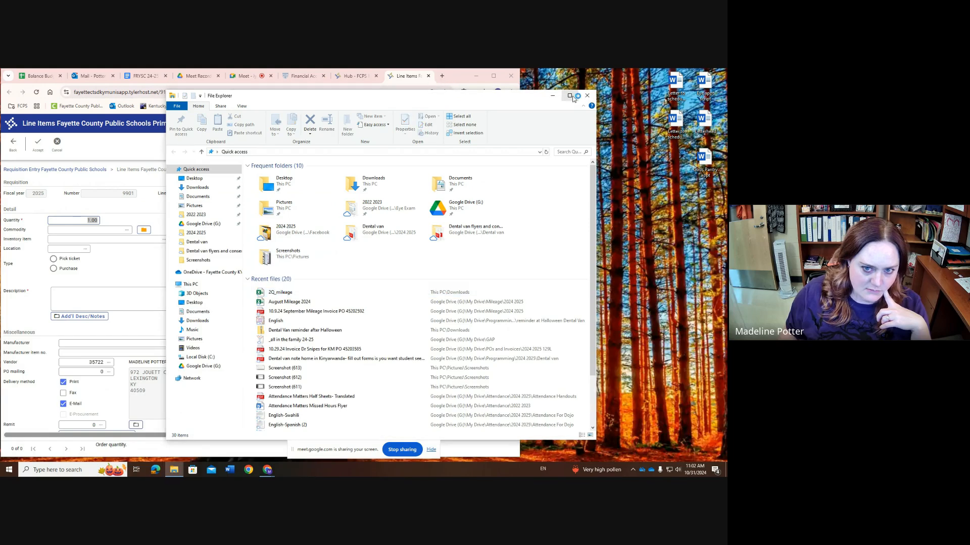
left_click(587, 97)
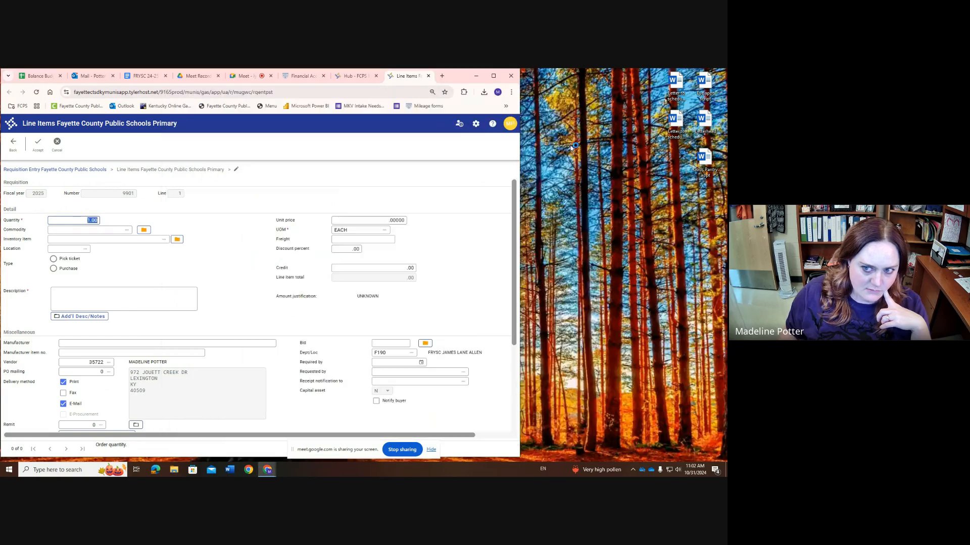
Enter MILEAGE FOR OCTOBER, FRC TASKS as the line item's description
left_click(81, 297)
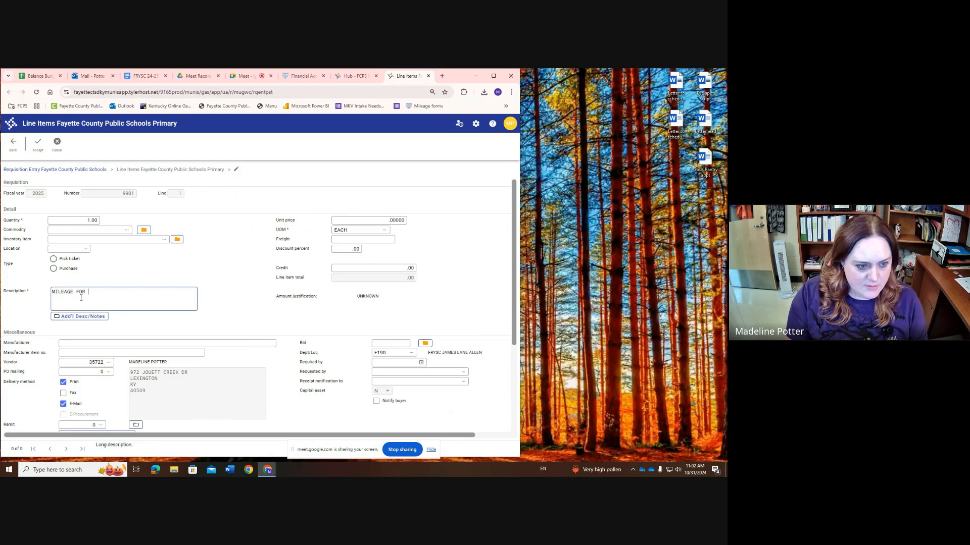
type("MILEAGE FOR OCTOBER, FRC TA")
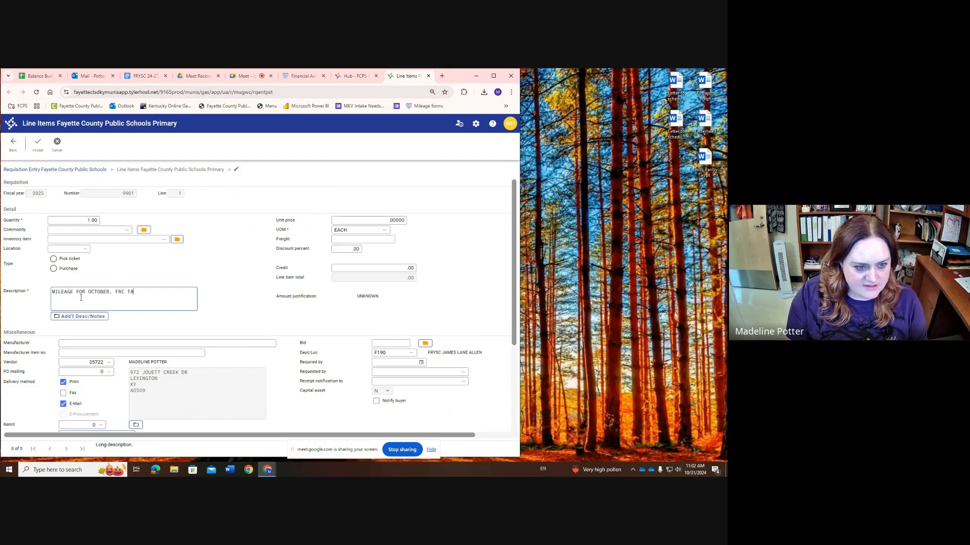
type("SKS")
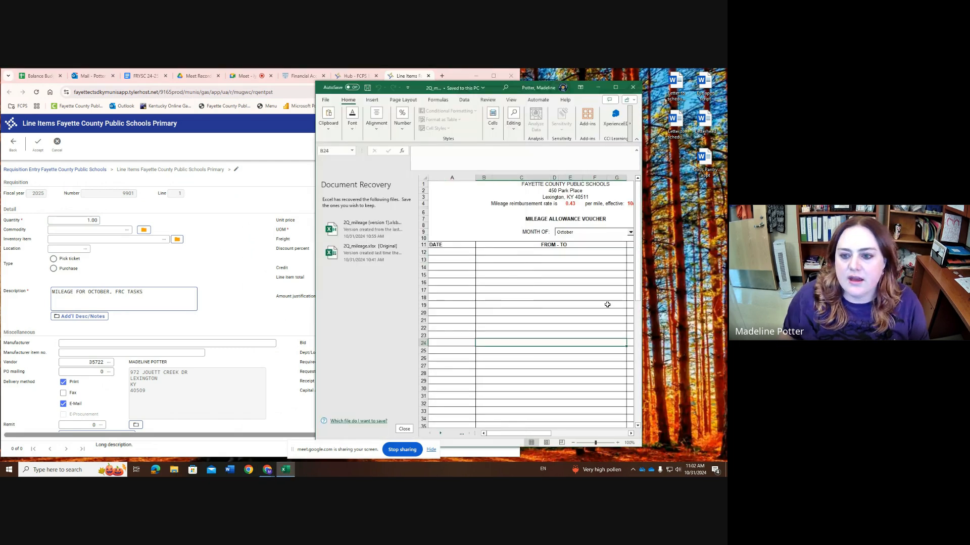
Widen the 2Q_mileage workbook window, open the recovered 2Q_mileage (version 1) workbook and place it beside the requisition with its total miles in view
left_click_drag(642, 311, 717, 302)
scroll(541, 325, "down", 6)
scroll(541, 325, "up", 6)
scroll(539, 325, "down", 4)
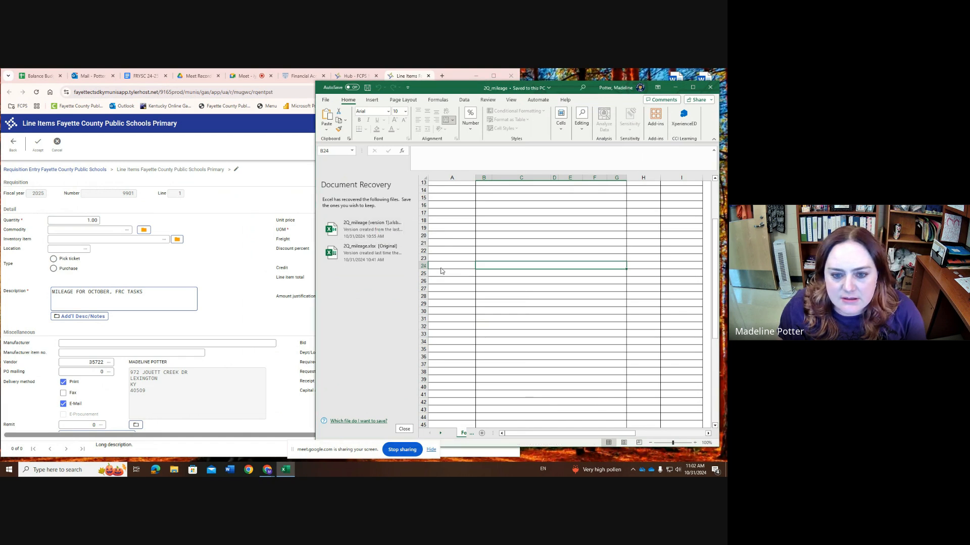
left_click(373, 225)
left_click_drag(244, 96, 537, 76)
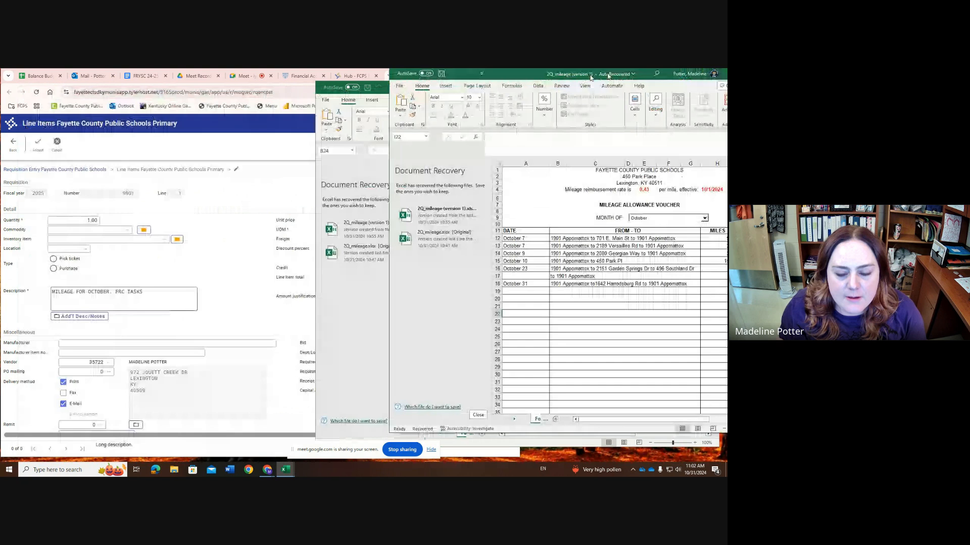
scroll(554, 319, "down", 5)
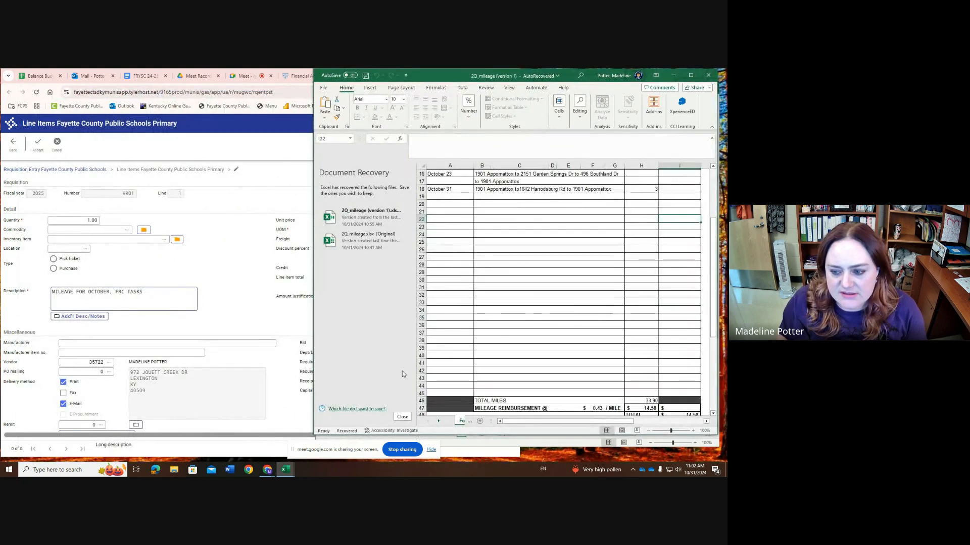
Set the line item's quantity to 33.90 and its unit price to .43
left_click(197, 269)
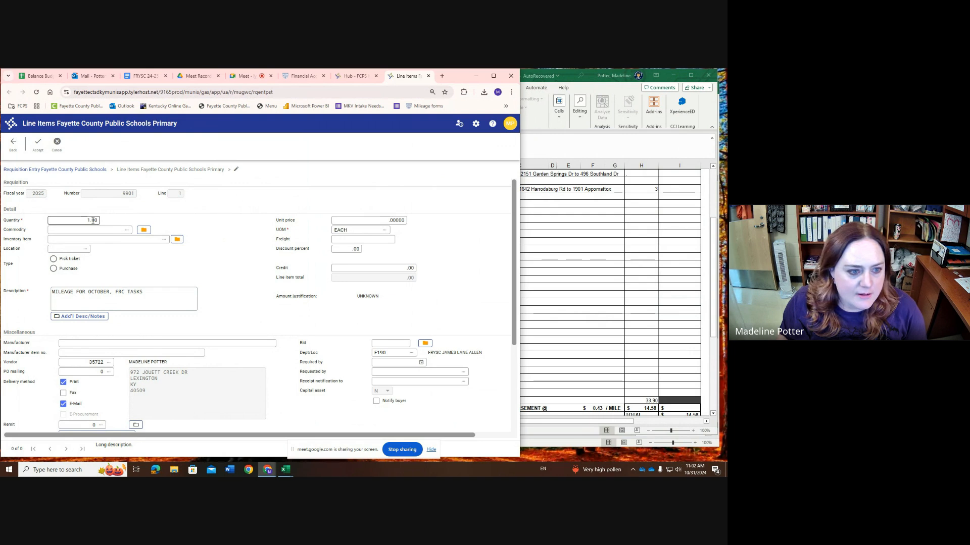
left_click_drag(85, 221, 121, 223)
type("33")
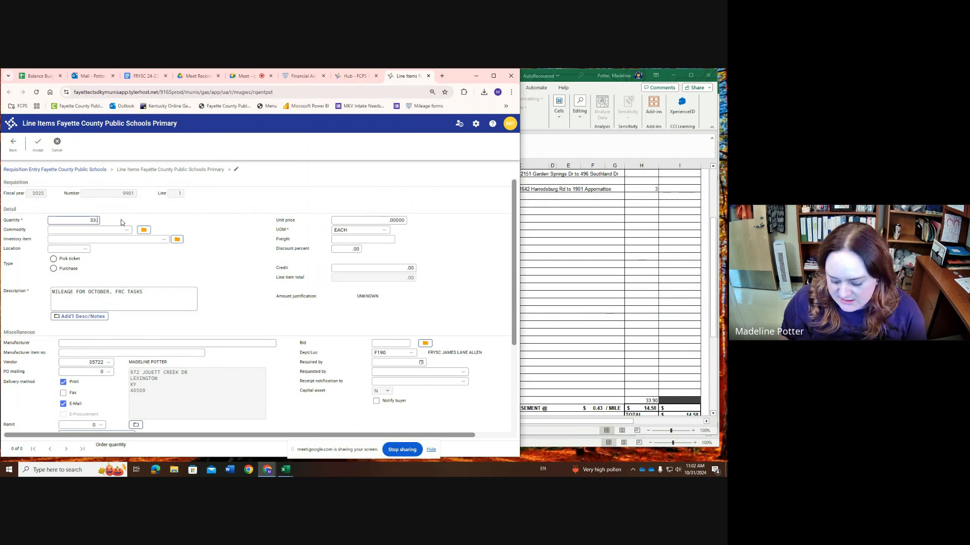
type(".90")
left_click(383, 221)
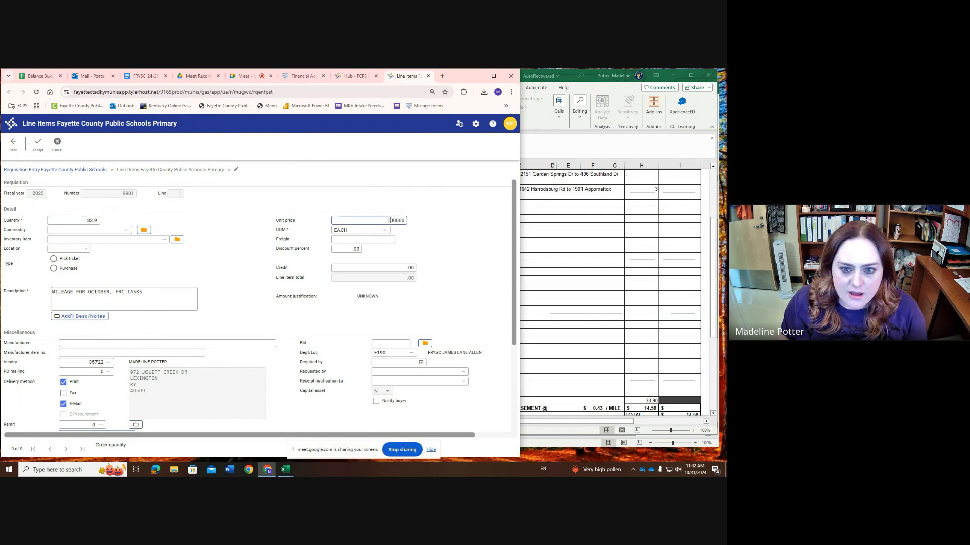
type(".43")
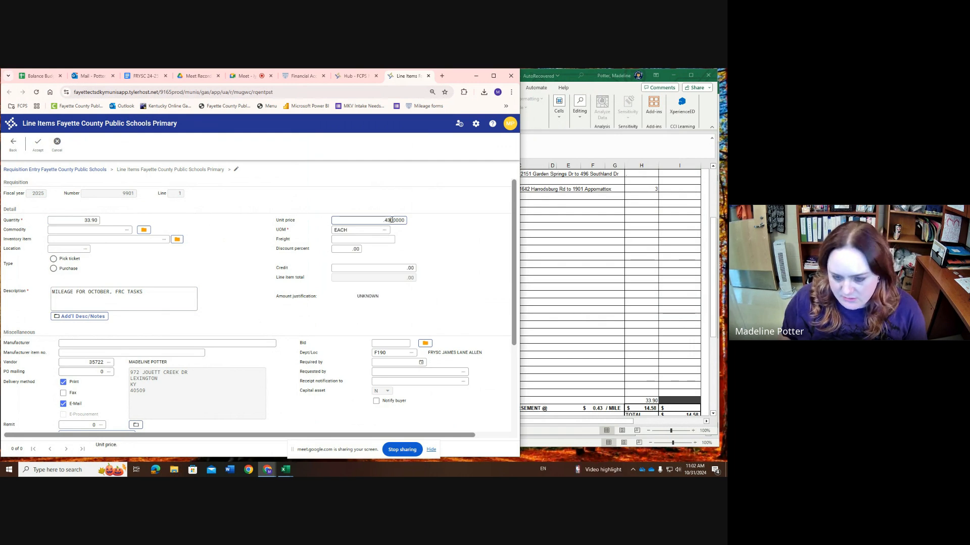
key("Tab")
Charge the line item to object 0581 and project 129L, and acknowledge the budget check
left_click(393, 360)
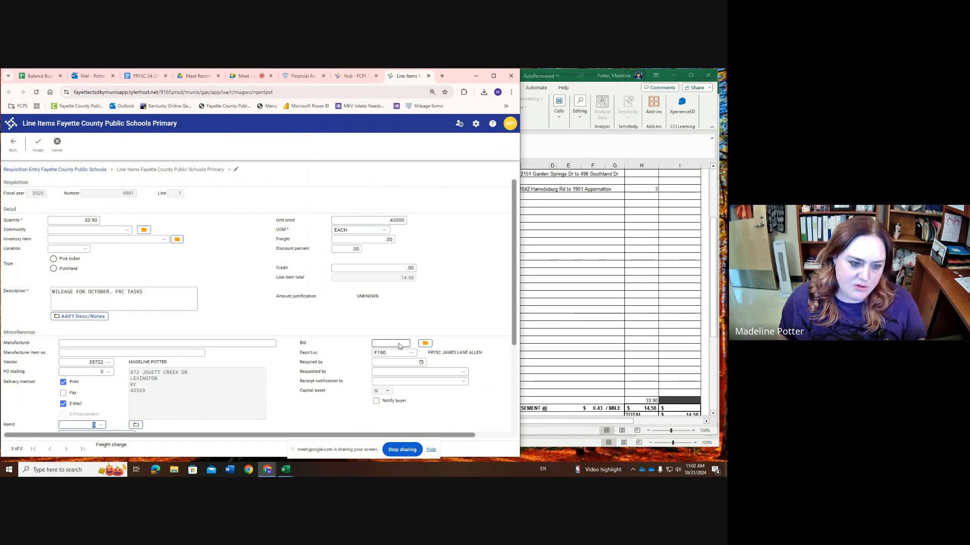
scroll(352, 368, "down", 3)
key("Tab")
key("Tab")
key("Tab")
key("Tab")
key("Tab")
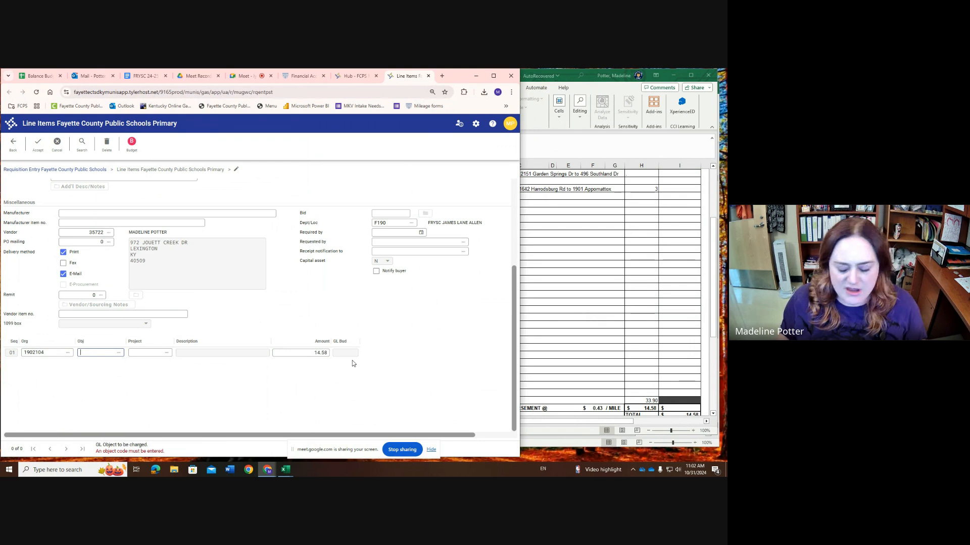
key("Tab")
type("1291")
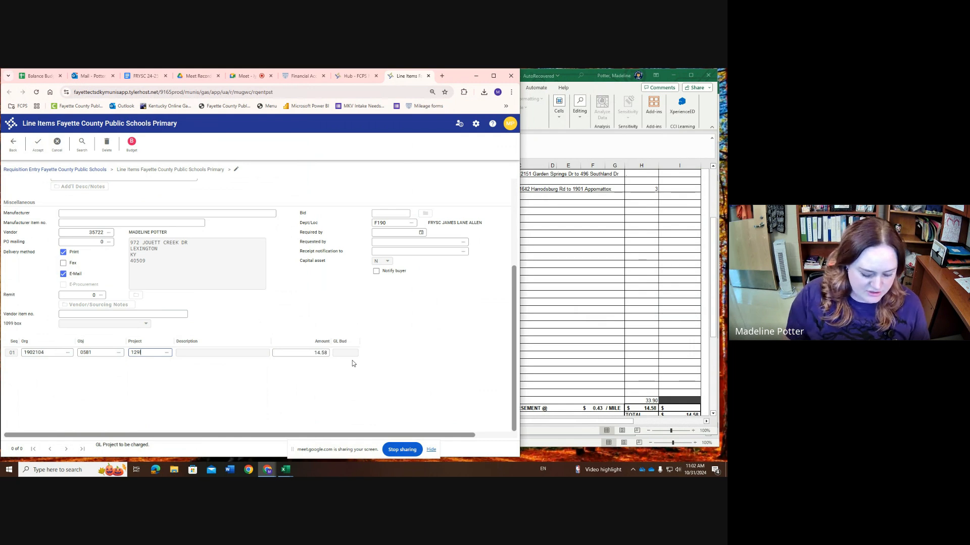
key("Tab")
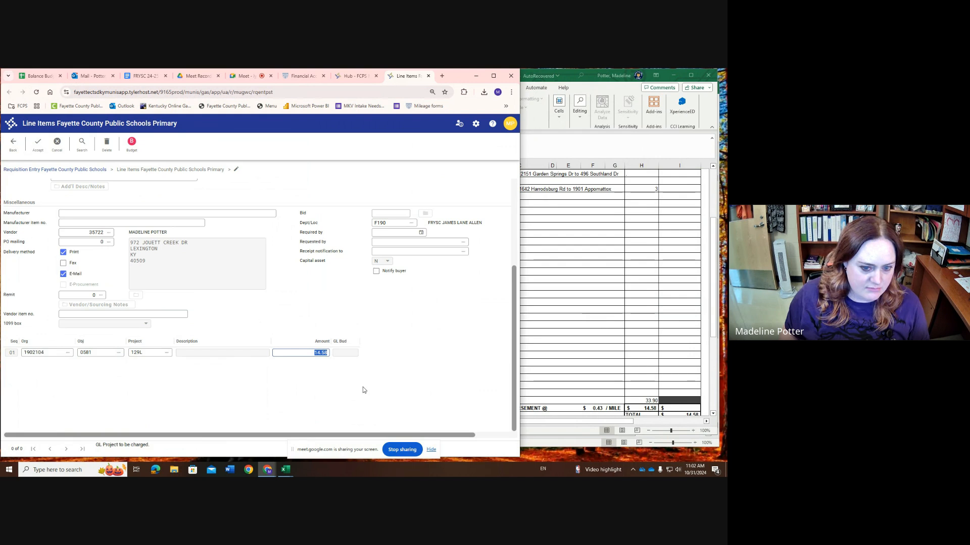
left_click(294, 320)
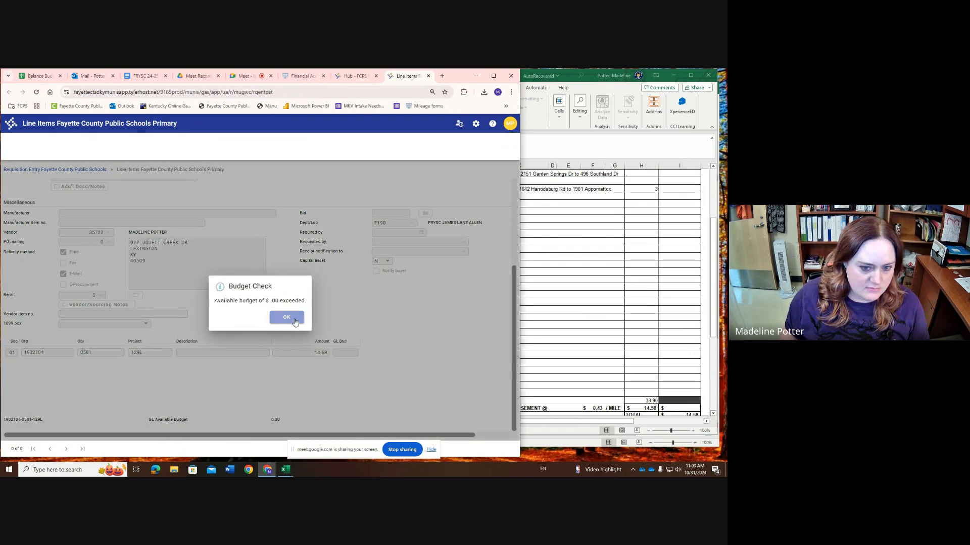
Change the account line's object code to 0580, accept the line item and return to the main requisition record
left_click(102, 353)
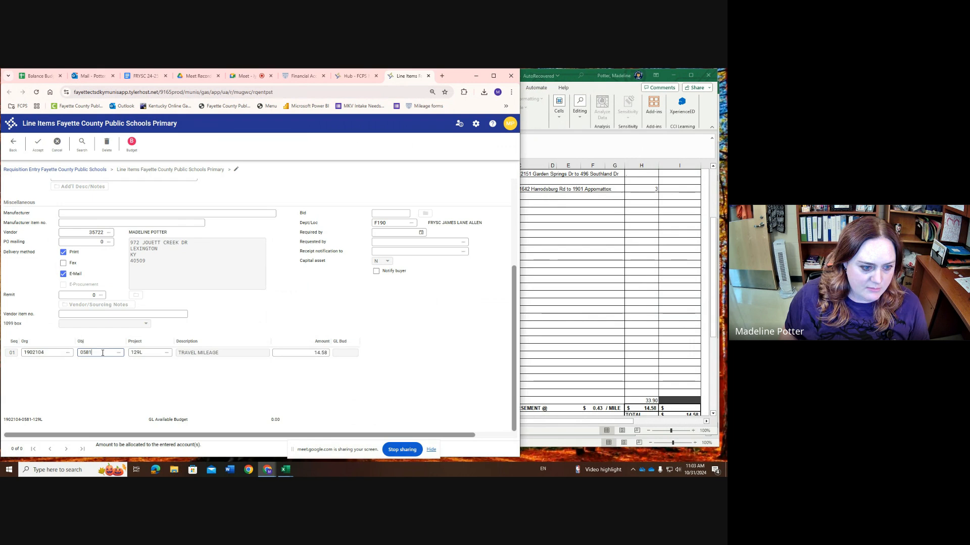
type("0")
key("Tab")
key("Tab")
key("Tab")
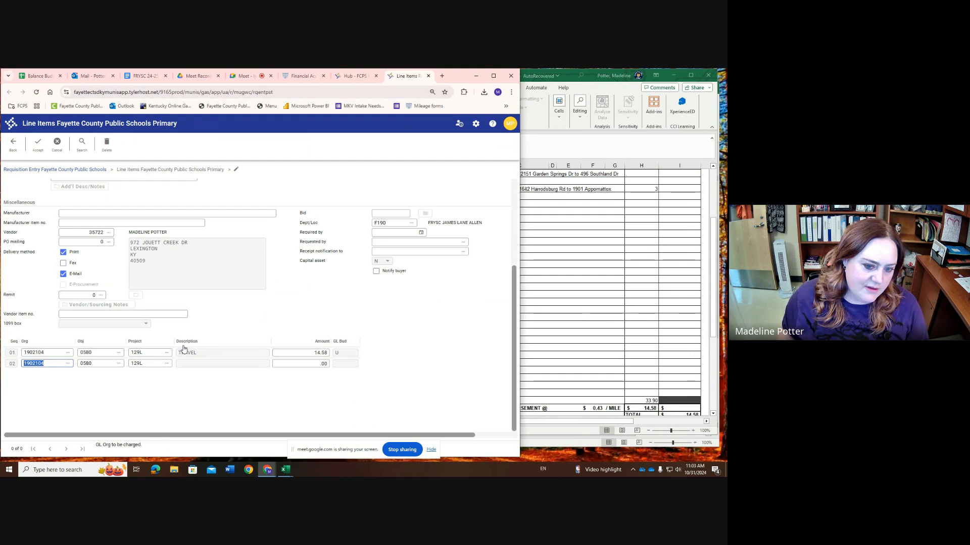
key("F12")
left_click(9, 147)
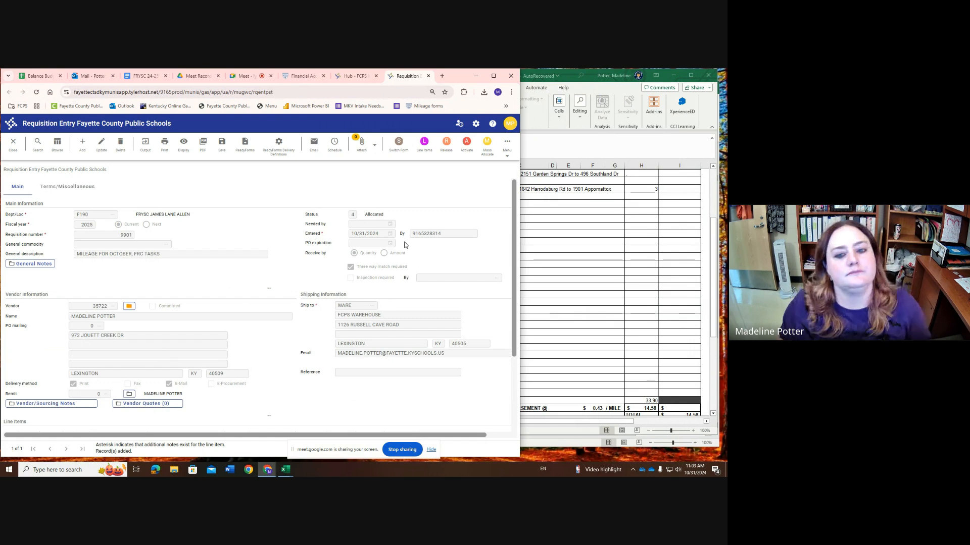
Release the October mileage requisition
left_click(507, 152)
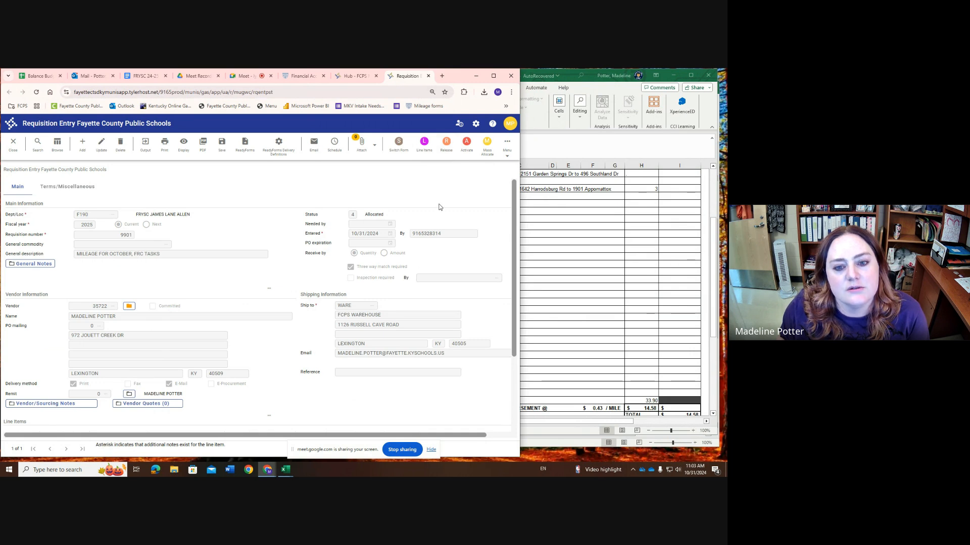
left_click(604, 279)
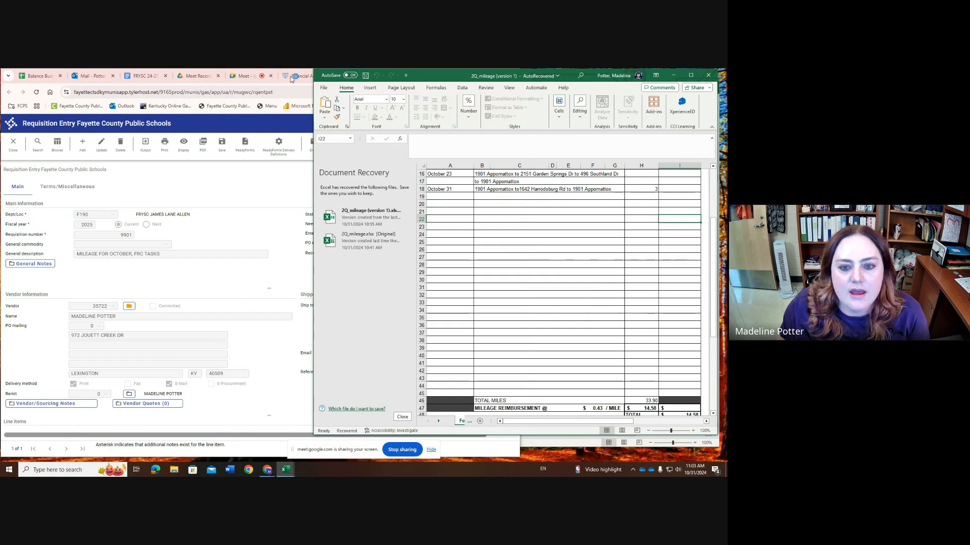
left_click(241, 181)
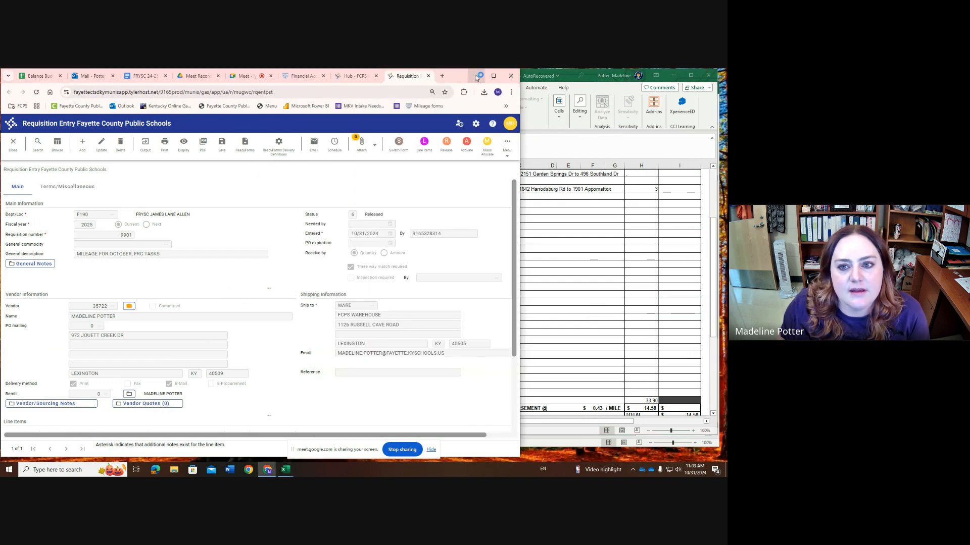
Minimize the browser, maximize the recovered mileage workbook, and dismiss the Document Recovery list and the screen-sharing notice
left_click(476, 76)
left_click(690, 76)
scroll(309, 274, "down", 1)
scroll(309, 274, "up", 4)
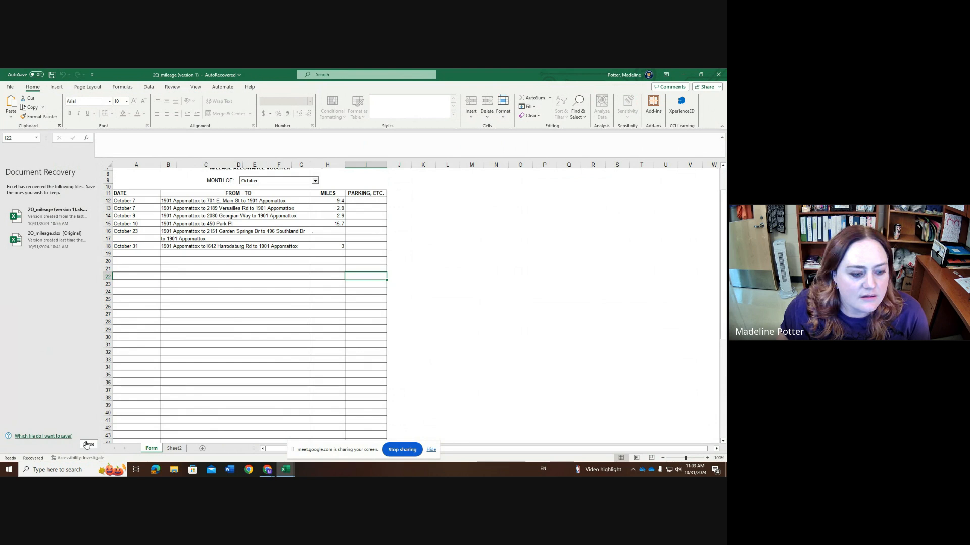
key("F1")
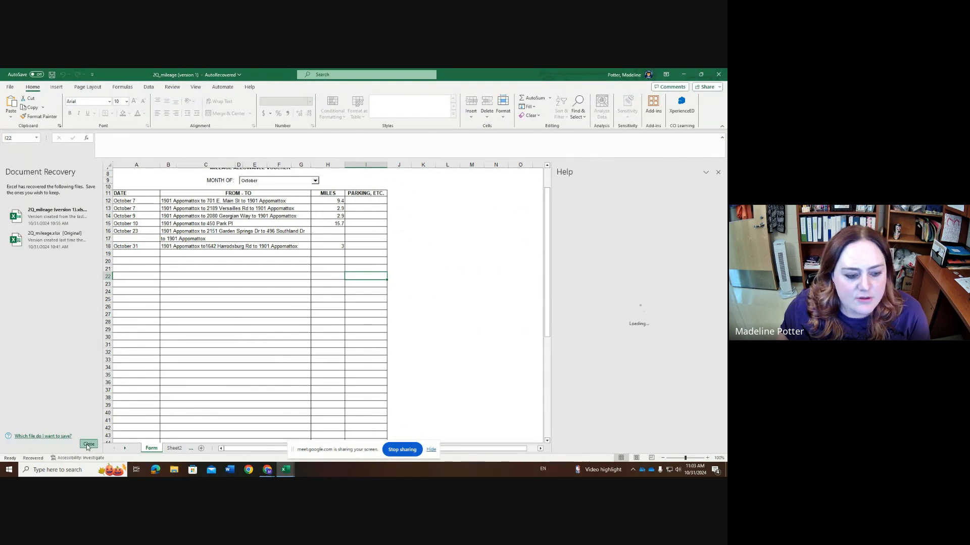
left_click(88, 445)
left_click(431, 450)
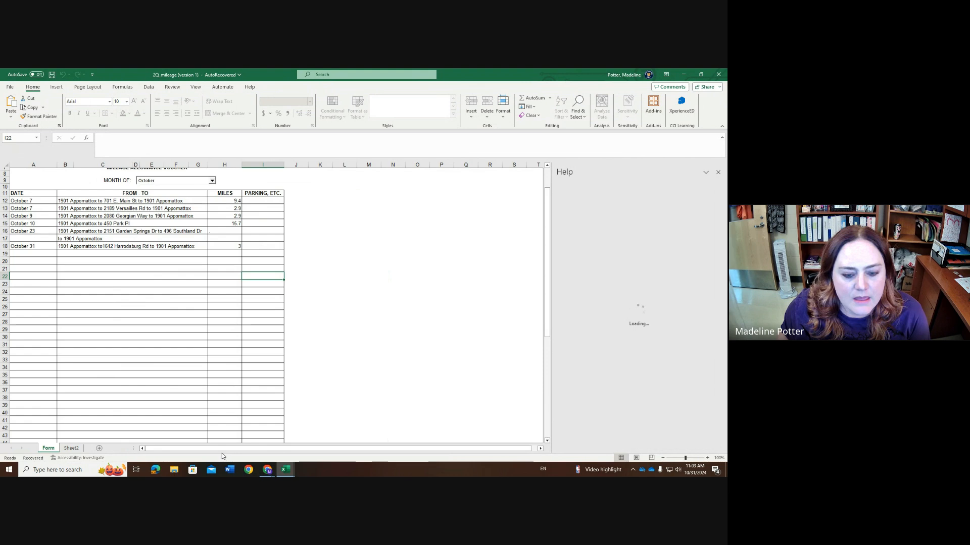
Examine the certification, signature and approval lines below the mileage voucher's totals
scroll(154, 396, "down", 5)
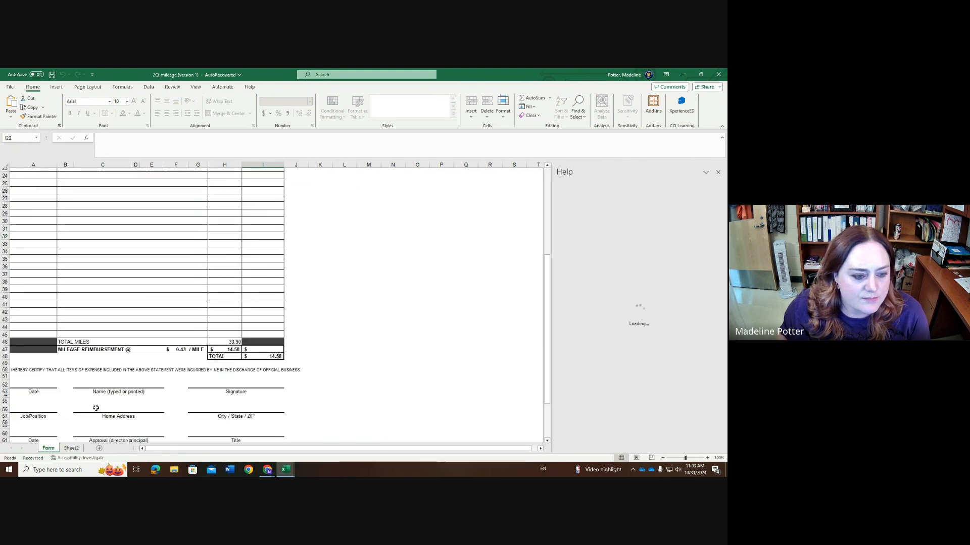
scroll(101, 409, "down", 1)
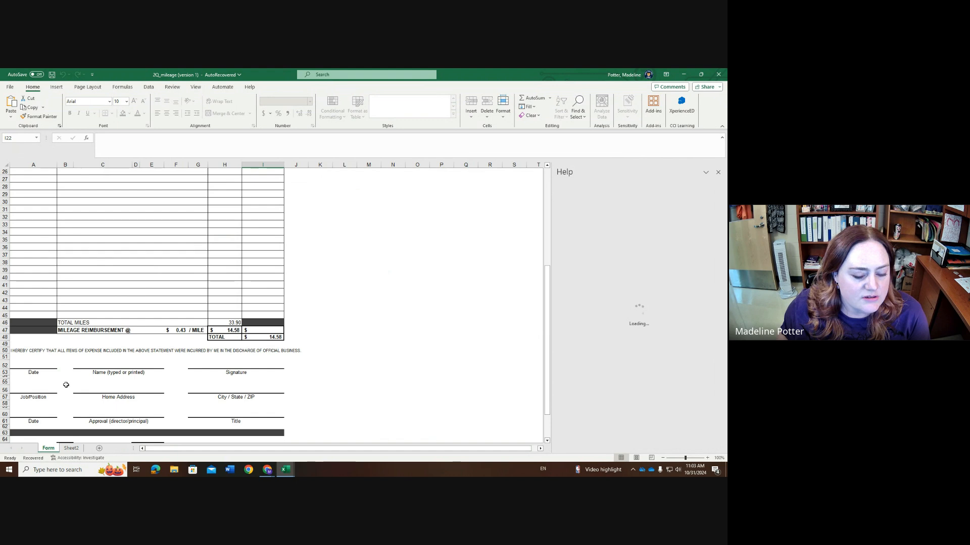
scroll(253, 404, "up", 1)
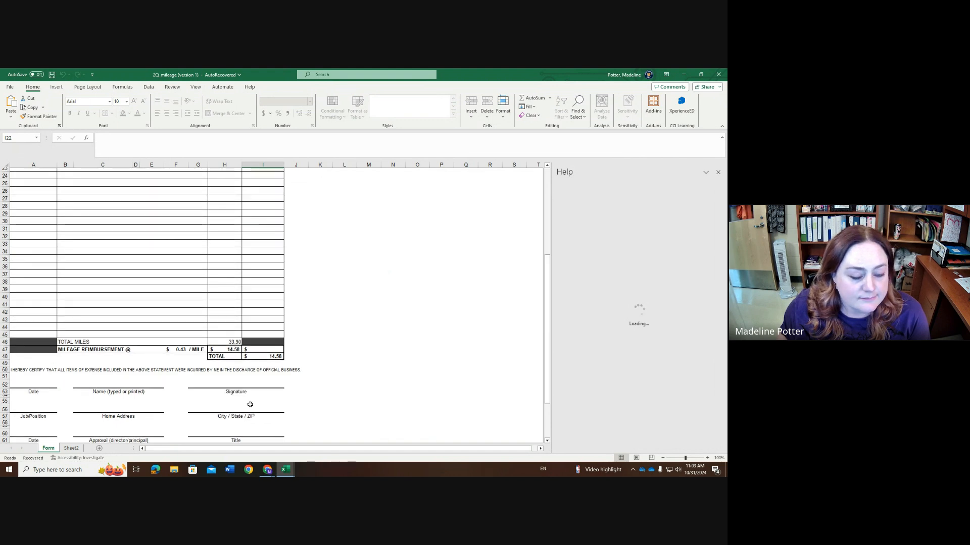
scroll(250, 404, "down", 4)
scroll(220, 386, "up", 4)
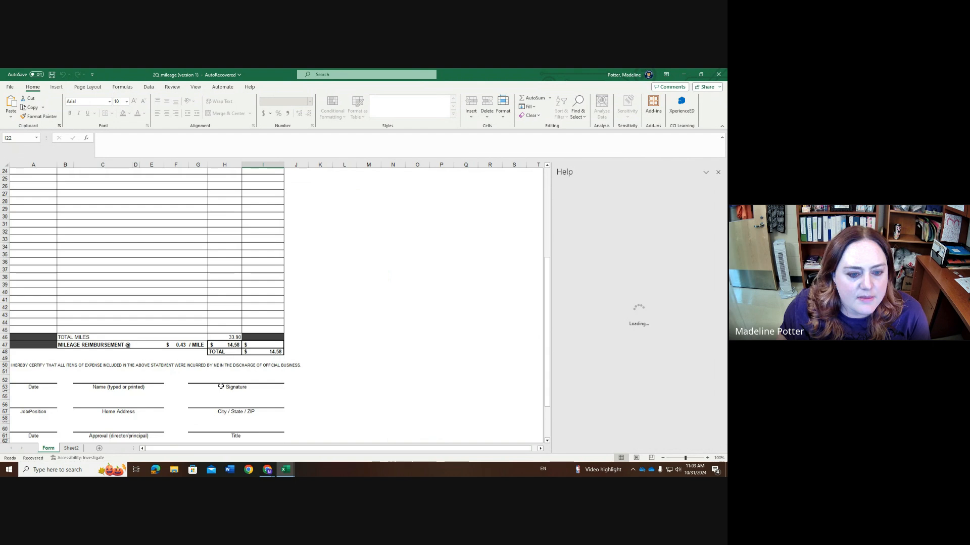
scroll(220, 386, "up", 2)
Restore and minimize the recovered mileage workbook, and close the original 2Q_mileage workbook
left_click(701, 74)
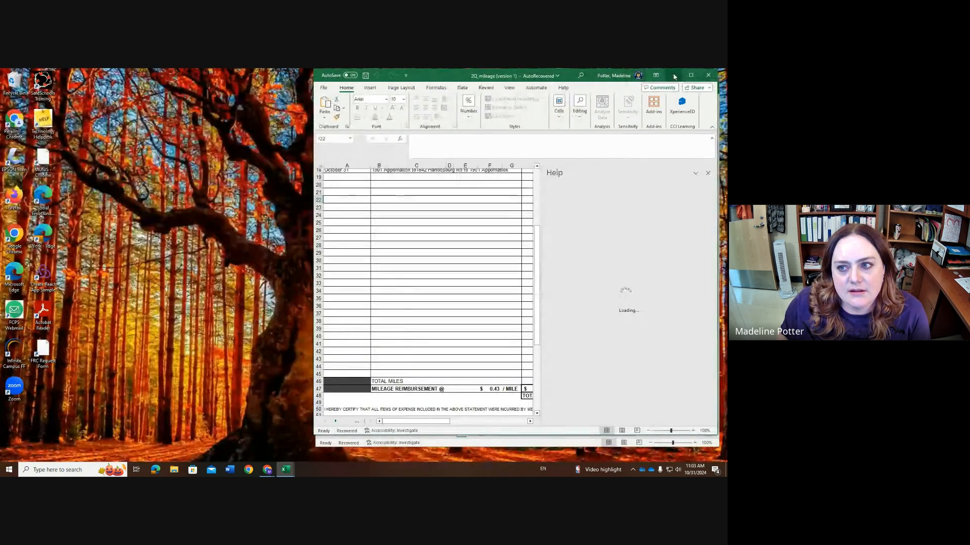
left_click(674, 77)
left_click(710, 87)
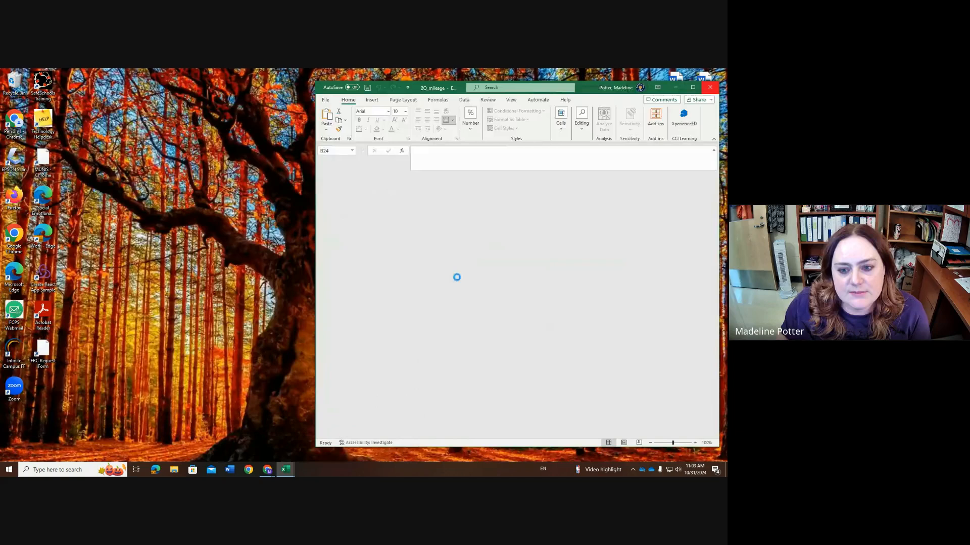
Switch to Outlook in the browser window that holds the requisition and show the sent items
mouse_move(267, 469)
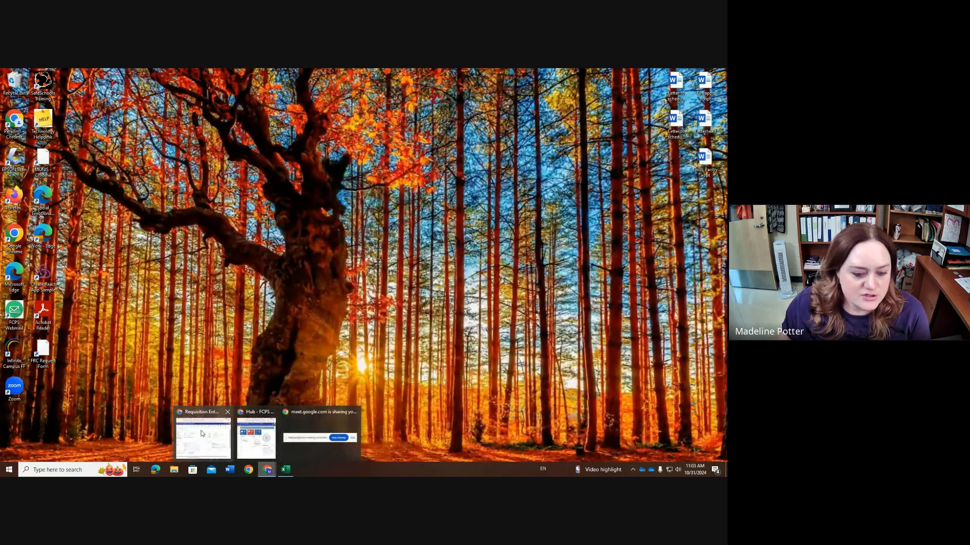
mouse_move(256, 449)
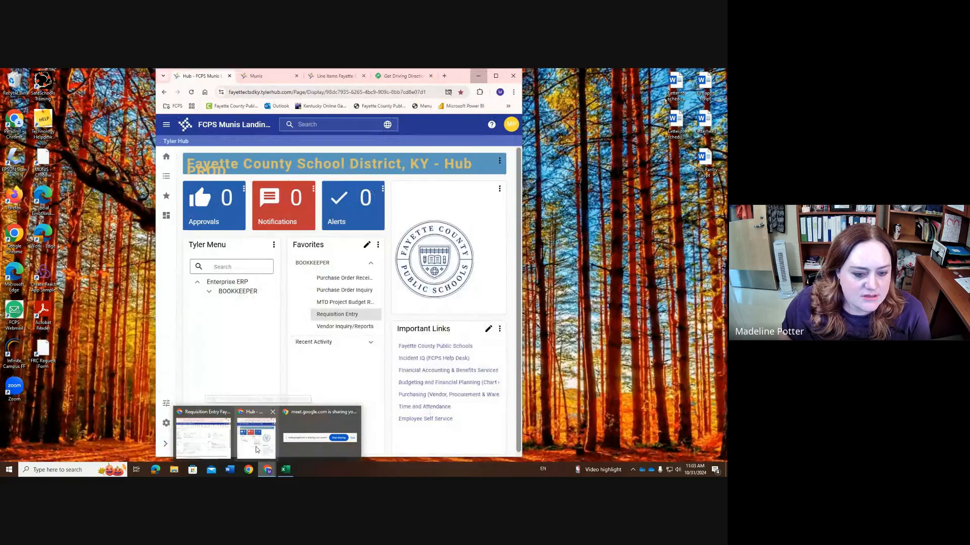
left_click(214, 446)
left_click(91, 78)
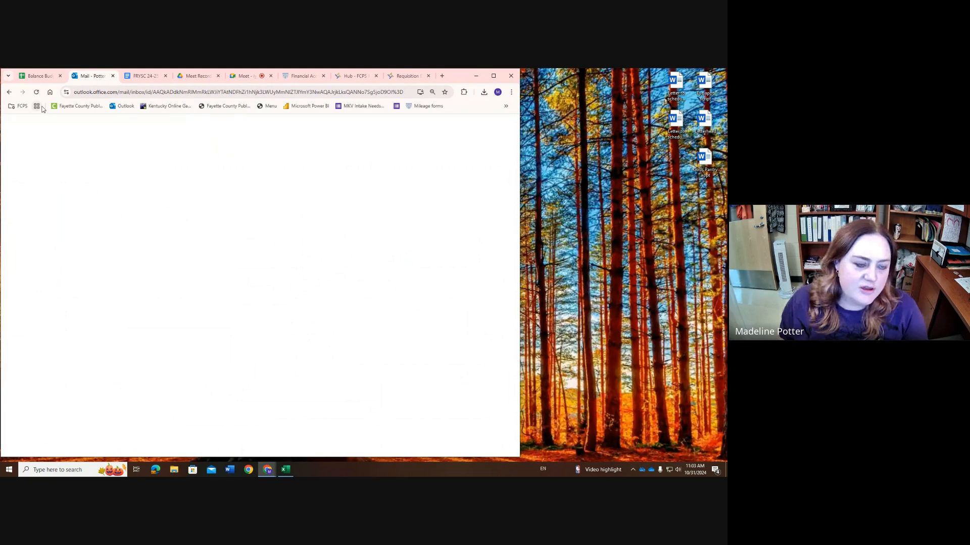
left_click(45, 202)
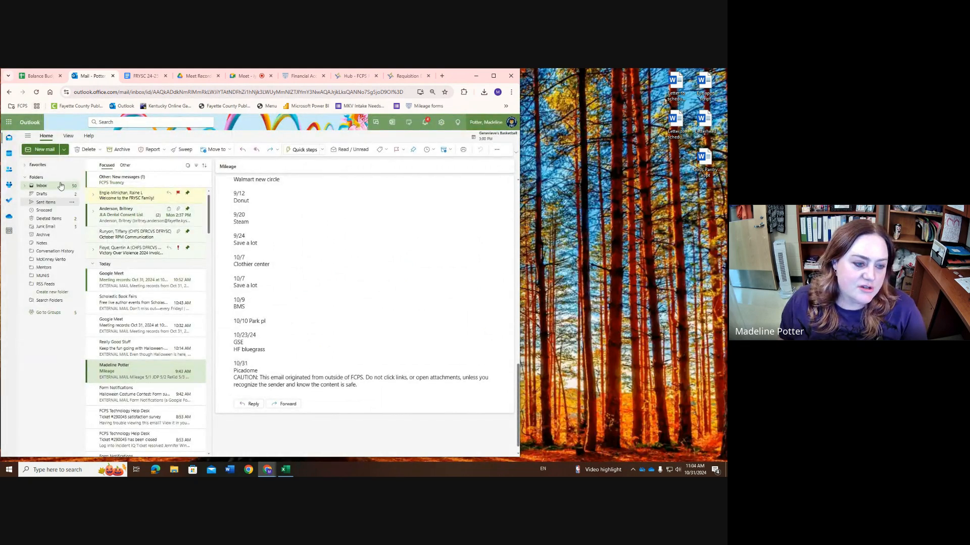
Search the sent mail by the contact's name and open the September mileage invoice message in its own window
left_click(111, 122)
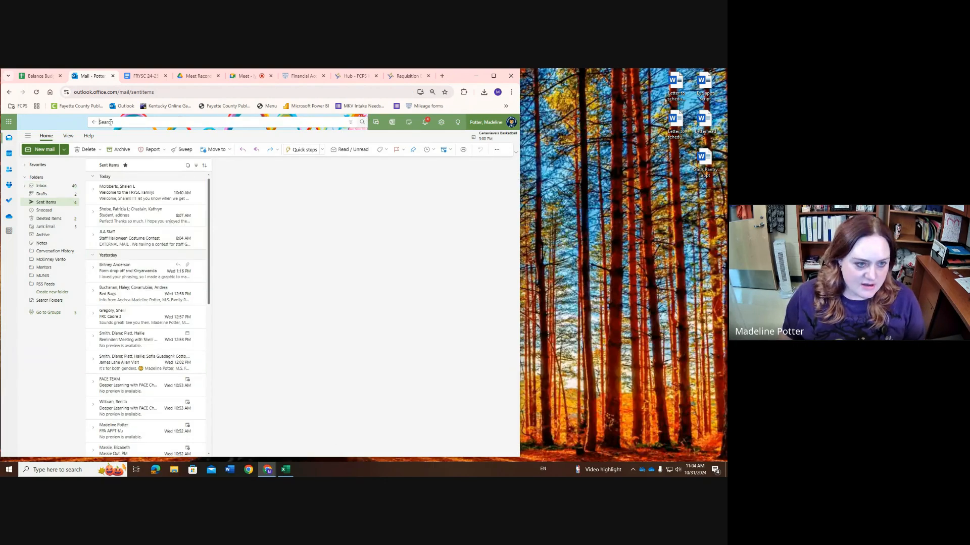
type("KA")
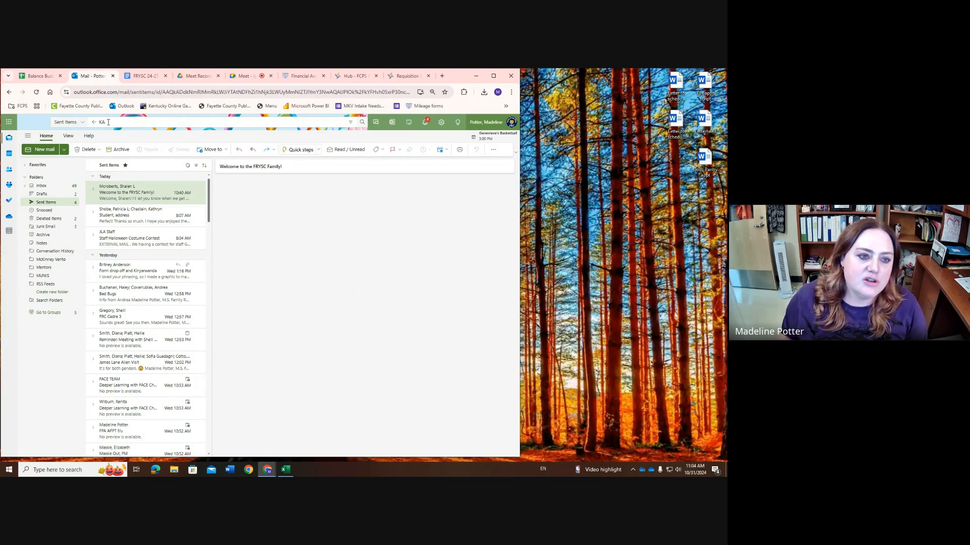
left_click(110, 122)
left_click(125, 150)
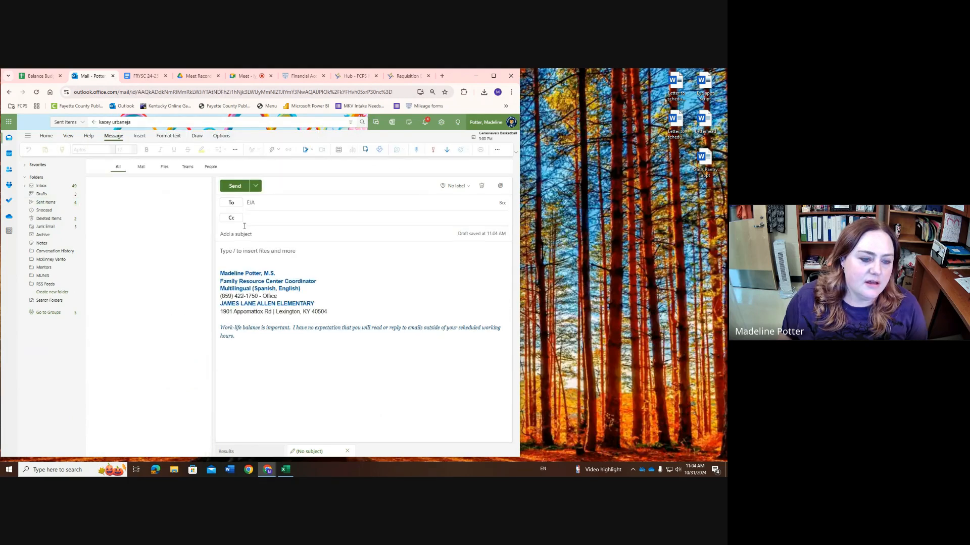
left_click(147, 198)
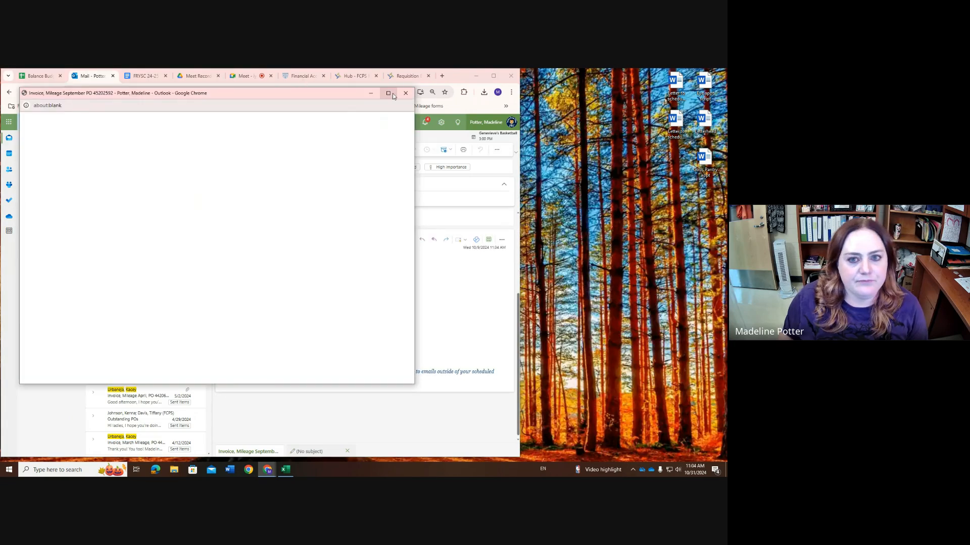
Maximize the September mileage invoice message, review the pages of its PDF attachment, and minimize the message window
left_click(388, 93)
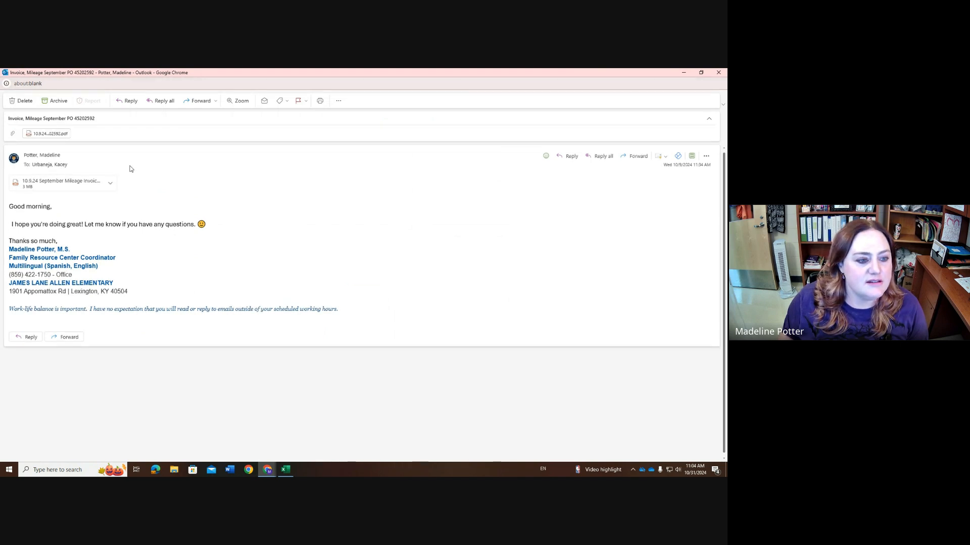
left_click(72, 186)
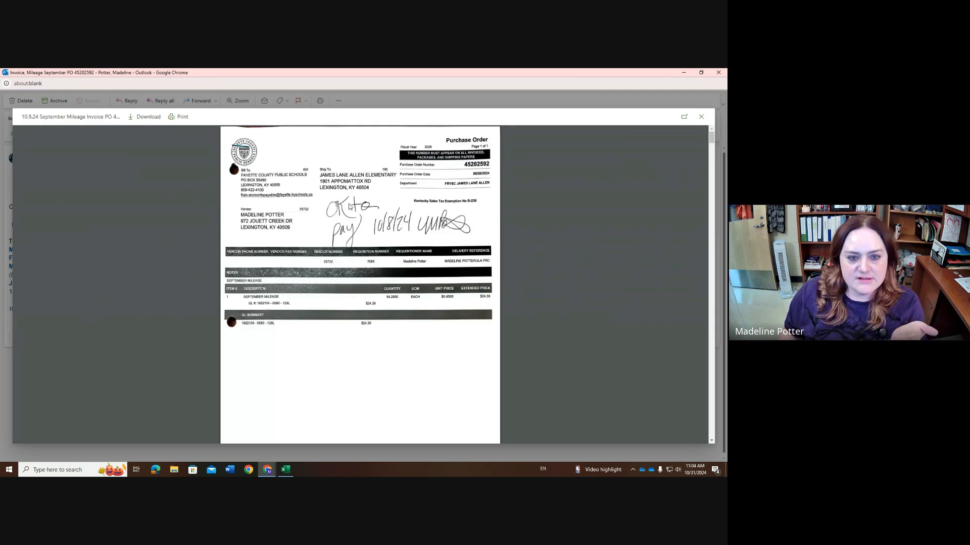
scroll(434, 266, "down", 10)
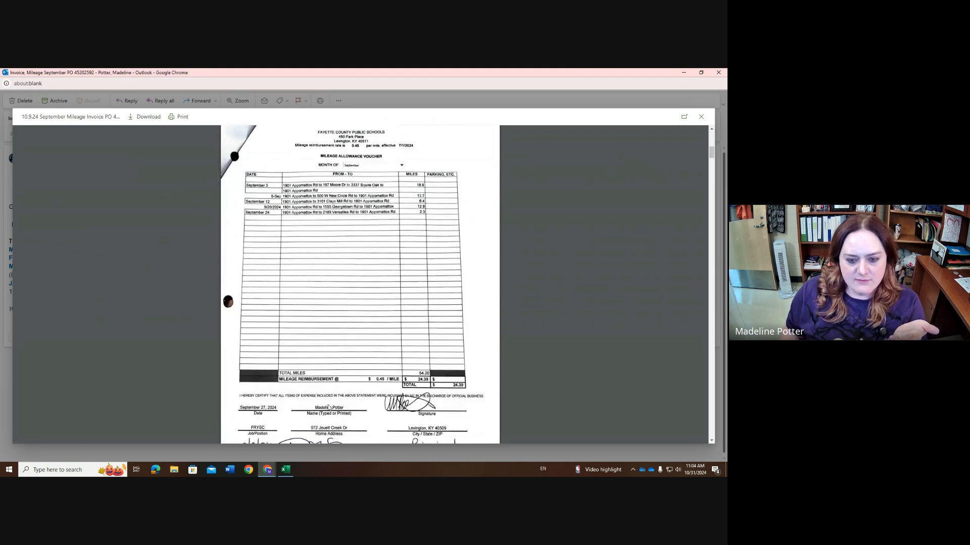
scroll(333, 408, "down", 5)
scroll(354, 372, "down", 5)
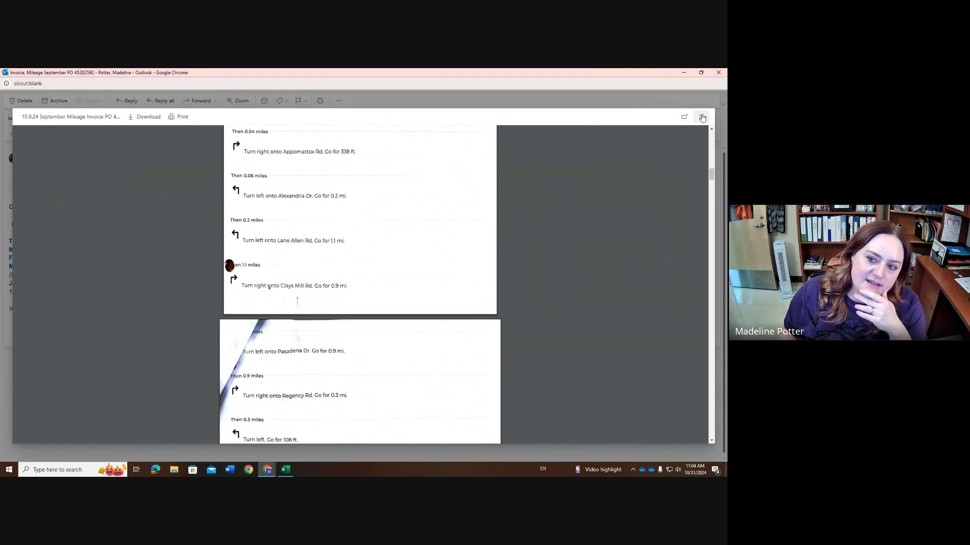
left_click(683, 73)
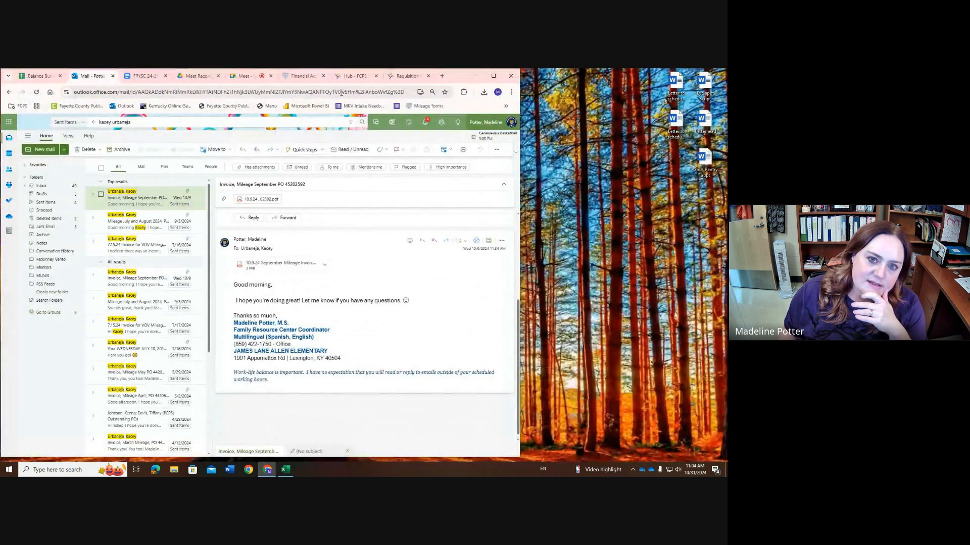
Switch to the Munis hub, open Purchase Order Receiving in a maximized window, and list all purchase orders
left_click(345, 77)
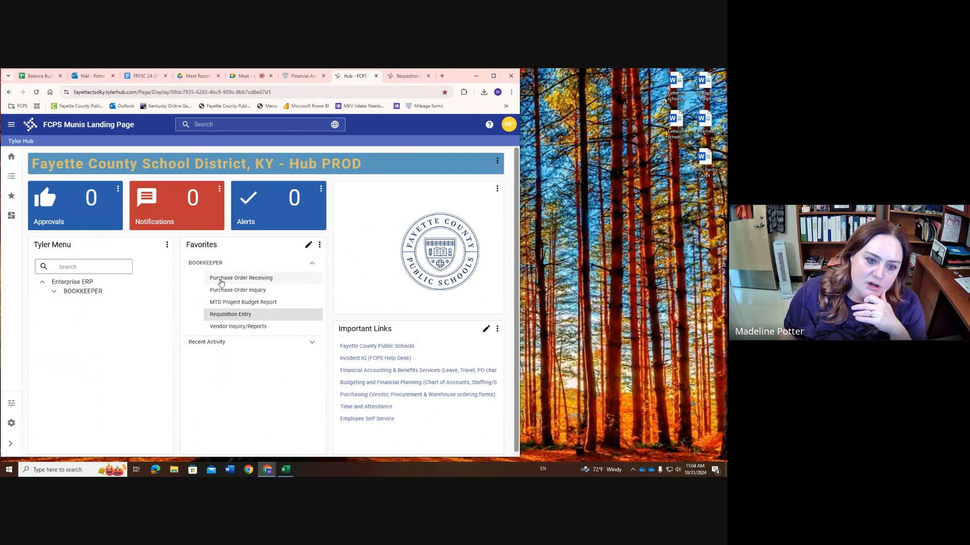
left_click(226, 279)
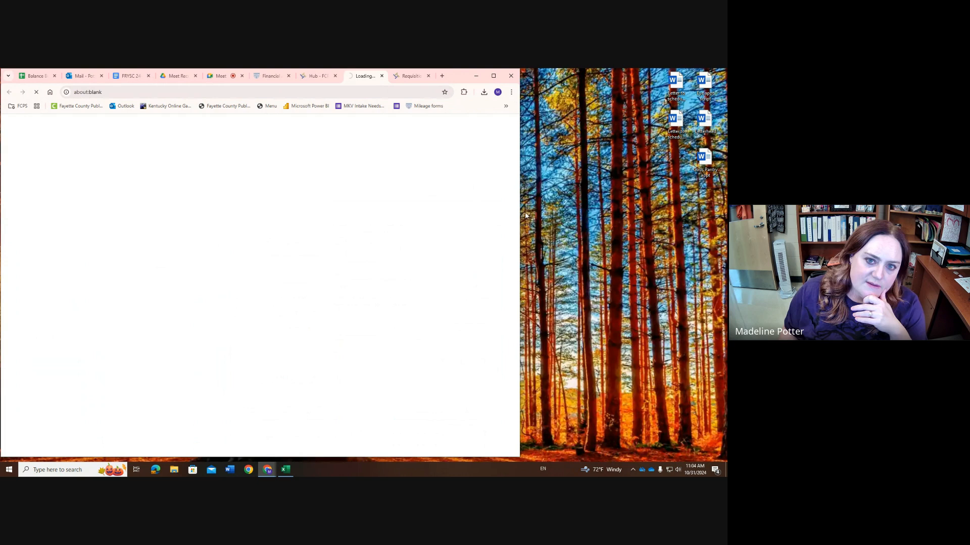
left_click(494, 76)
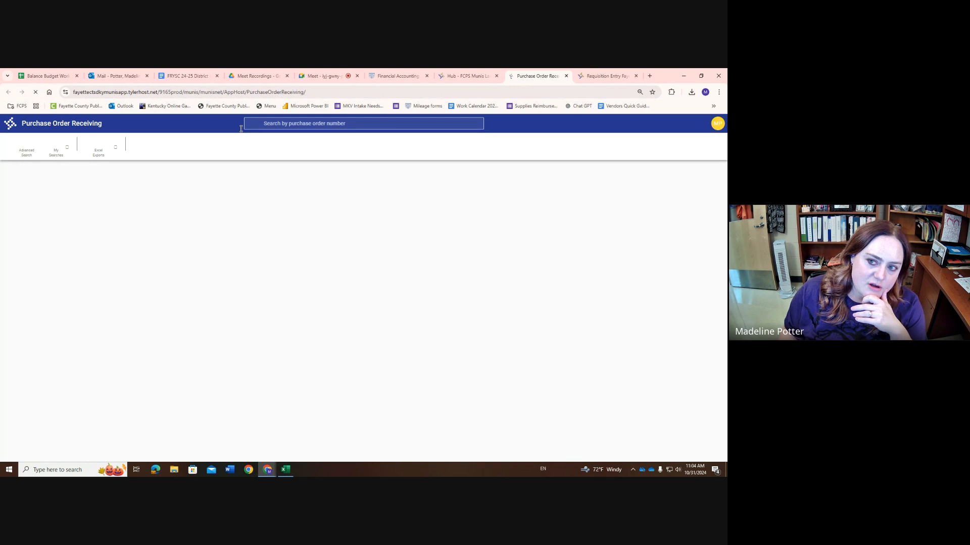
key("Return")
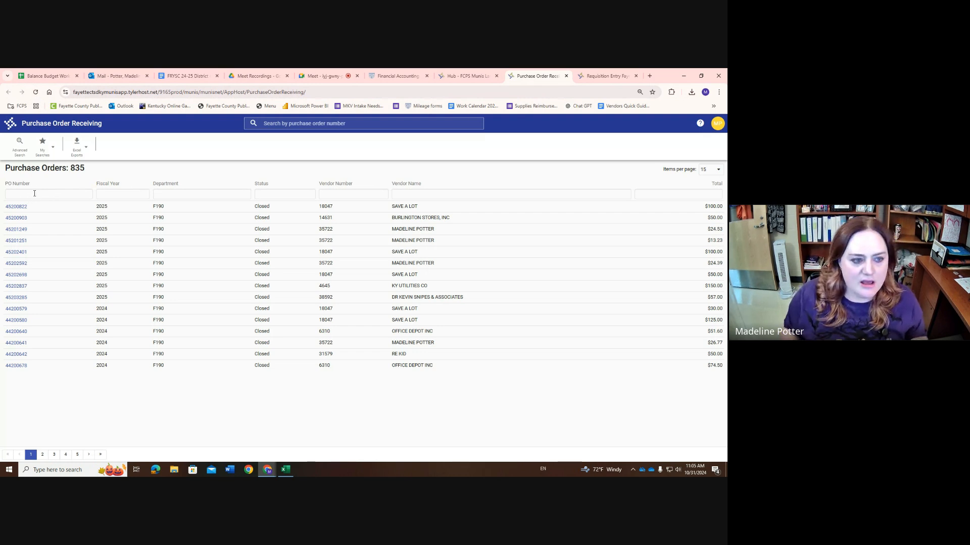
Open the first Save A Lot purchase order, examine its received and receiving quantities, and close Purchase Order Receiving
left_click(14, 207)
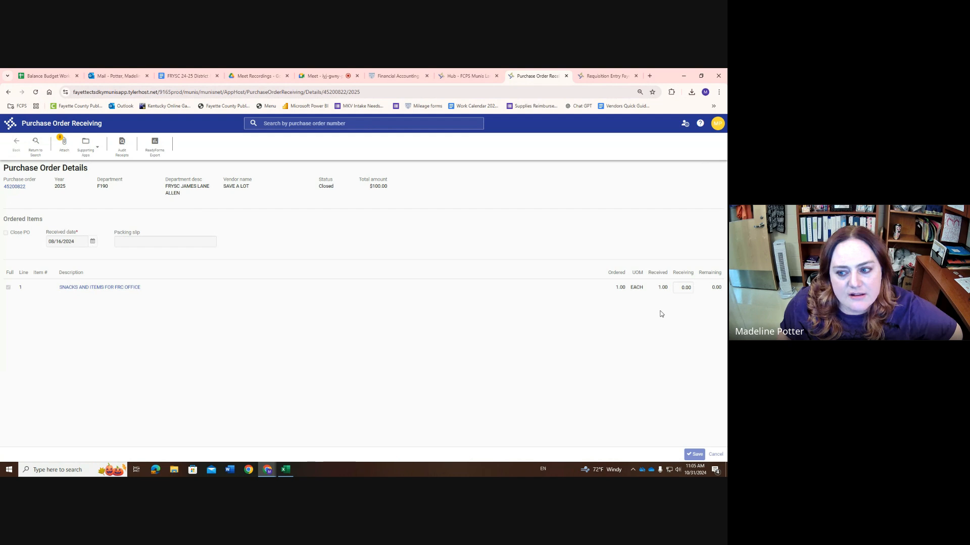
left_click_drag(658, 288, 670, 288)
left_click(634, 318)
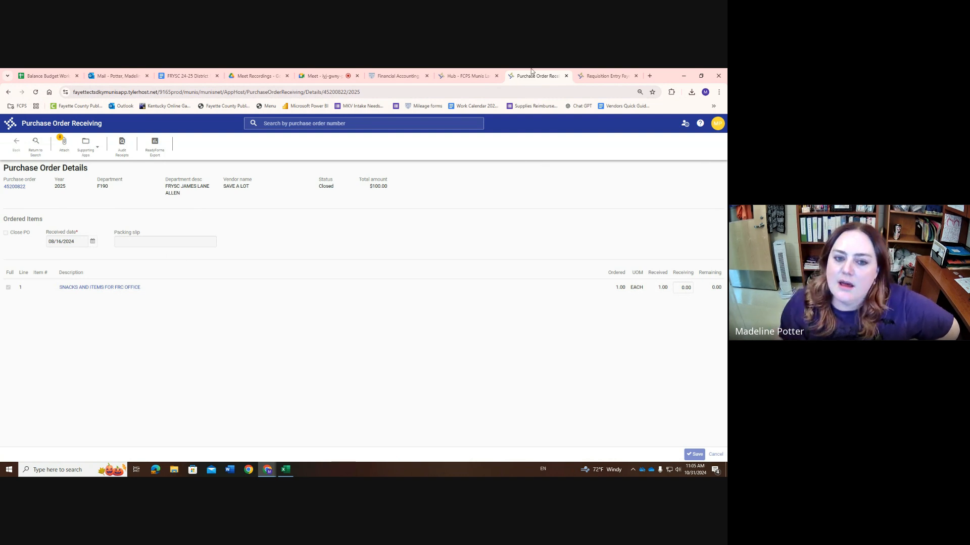
left_click(567, 76)
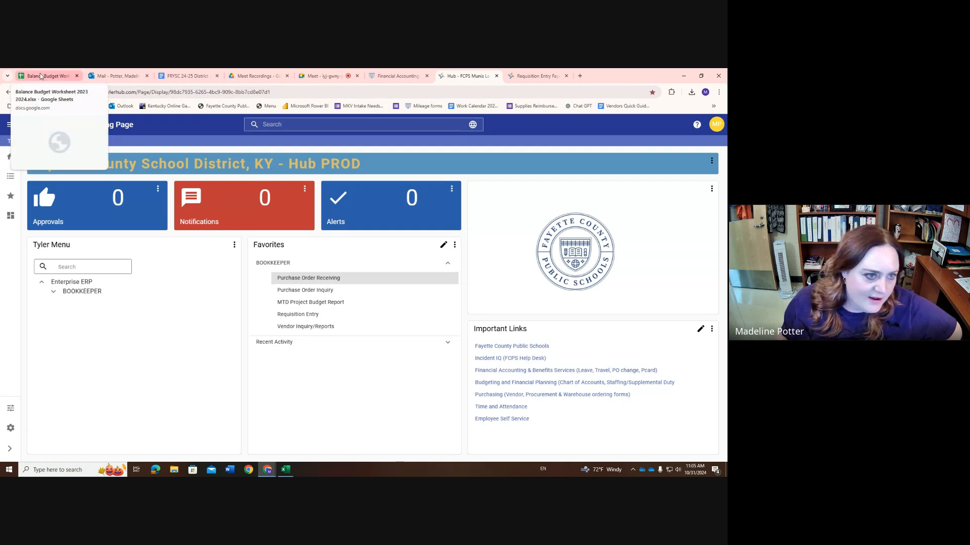
Switch to the Balance Budget Worksheet and review the monthly mileage entries and their PO and invoice amounts on the 0581 travel sheet
left_click(41, 76)
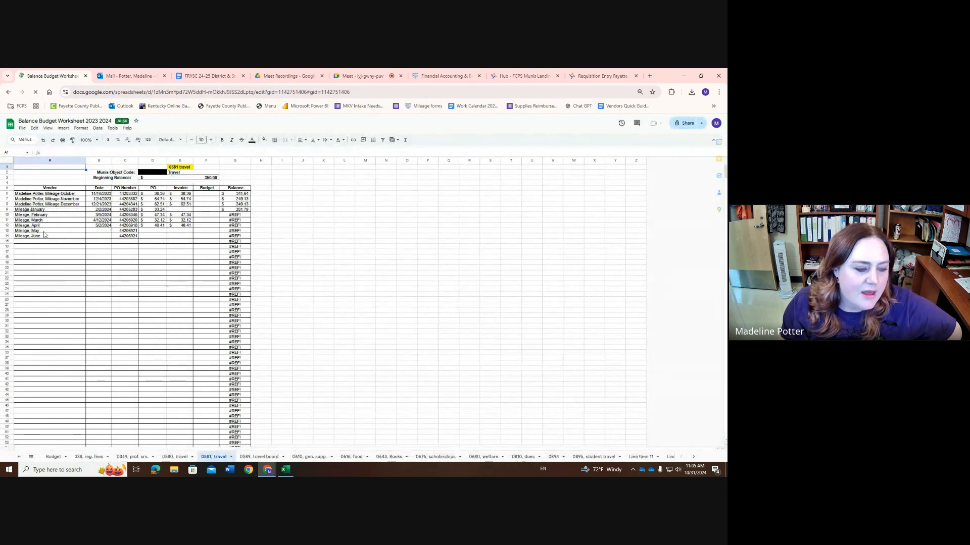
left_click_drag(39, 231, 181, 231)
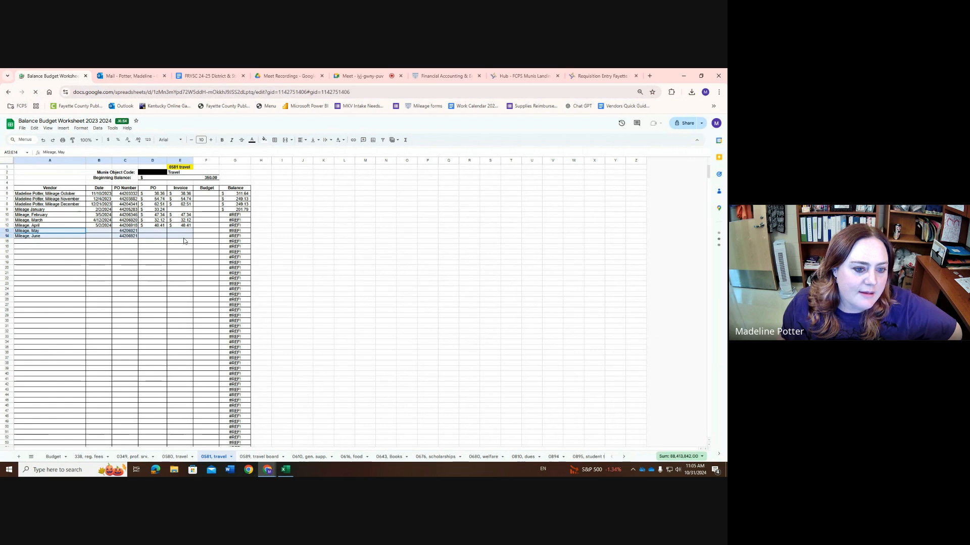
left_click(184, 262)
left_click_drag(27, 195, 184, 225)
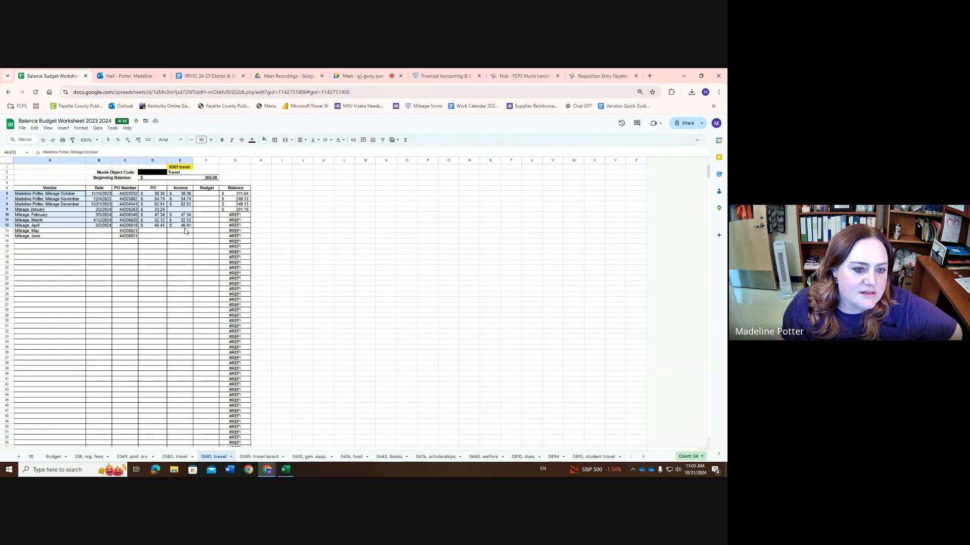
left_click(181, 236)
left_click_drag(153, 197, 184, 227)
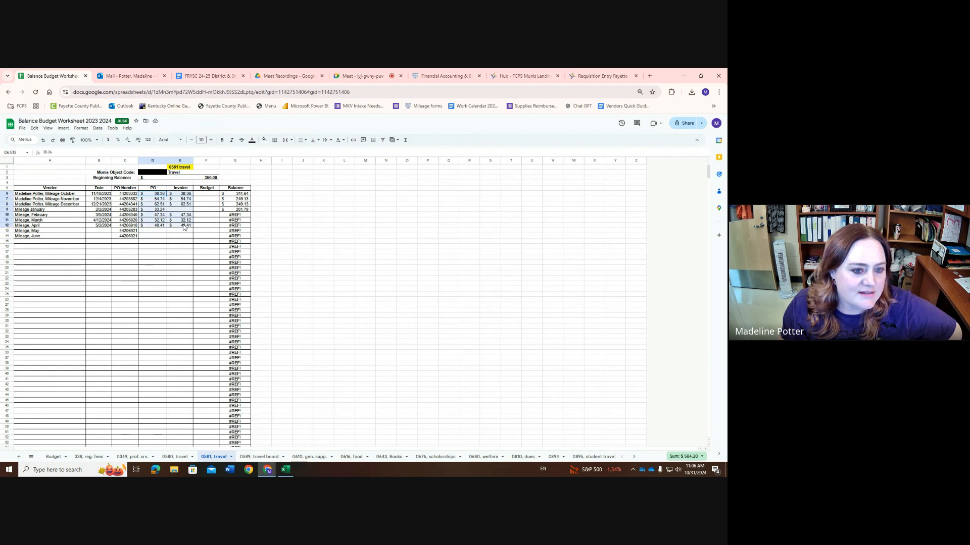
left_click(201, 247)
Switch to the Google Meet call and leave it without ending it for everyone
left_click(362, 76)
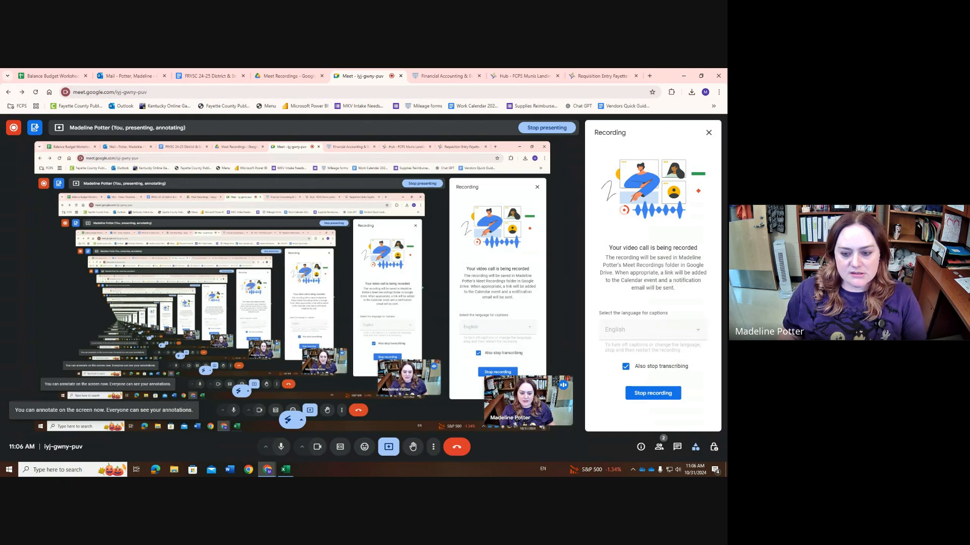
left_click(456, 447)
left_click(331, 316)
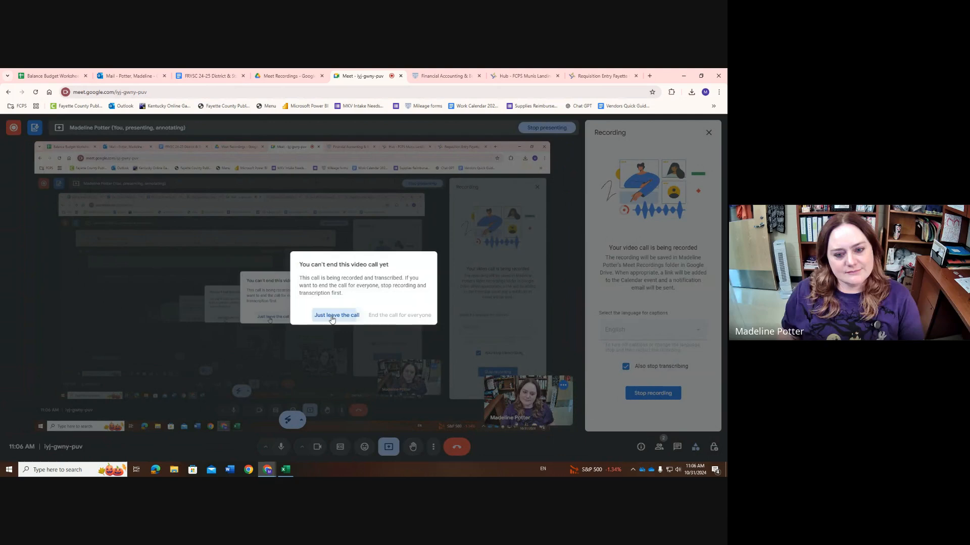